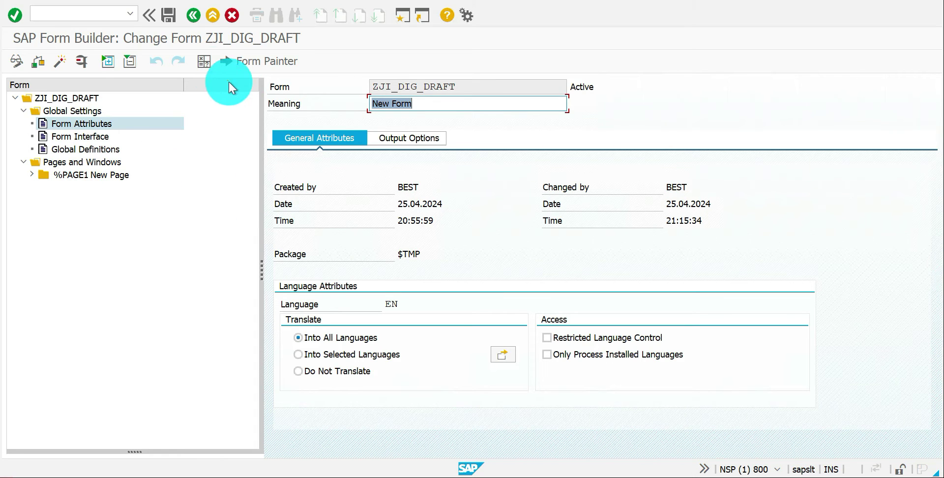
- Test the ZJI_DIG_DRAFT form's function module with a print preview on output device LP01 and return to the form editor
{"action": "left_click", "coordinate": [83, 59]}
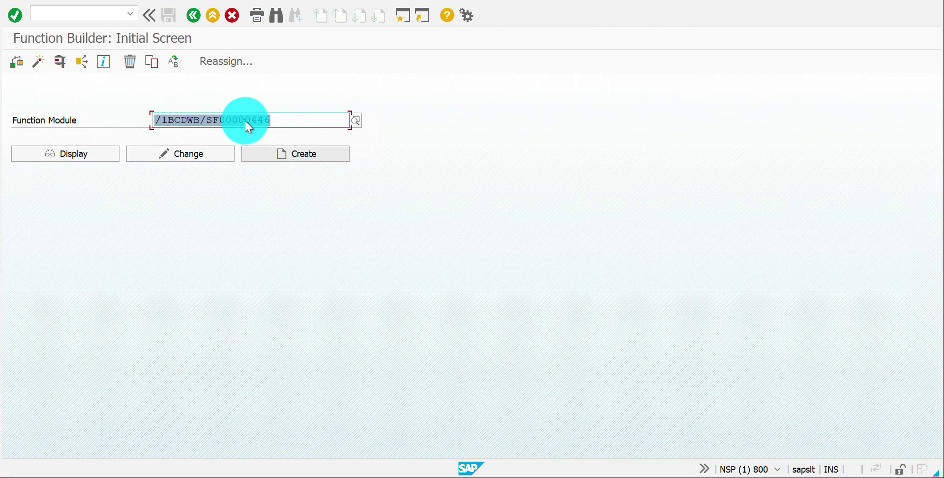
{"action": "left_click", "coordinate": [81, 61]}
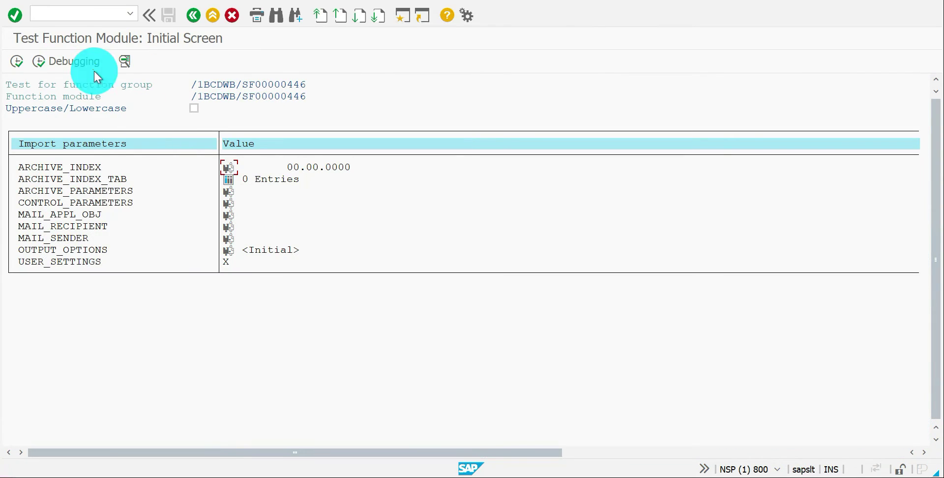
{"action": "left_click", "coordinate": [17, 61]}
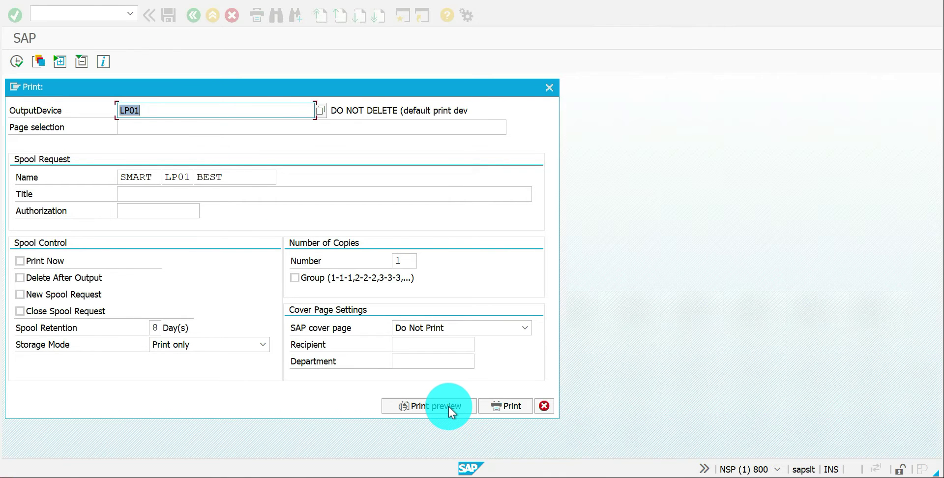
{"action": "left_click", "coordinate": [441, 404]}
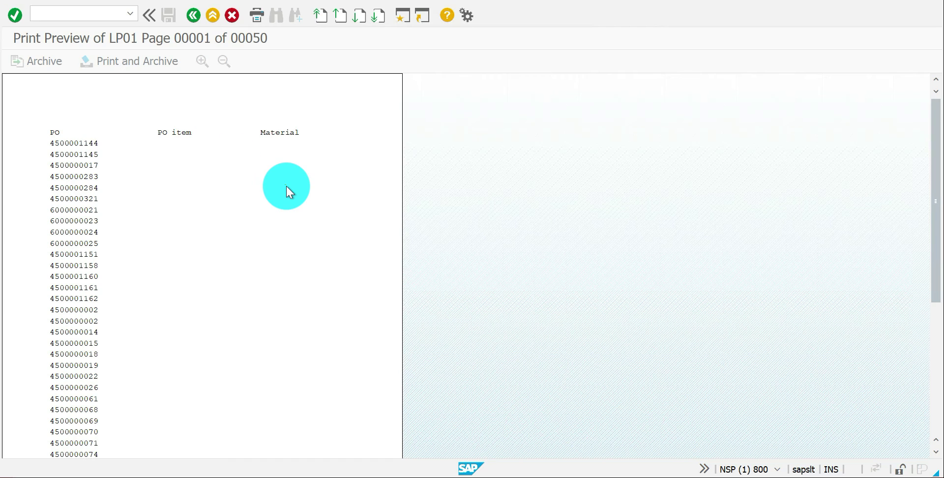
{"action": "key", "text": "F3"}
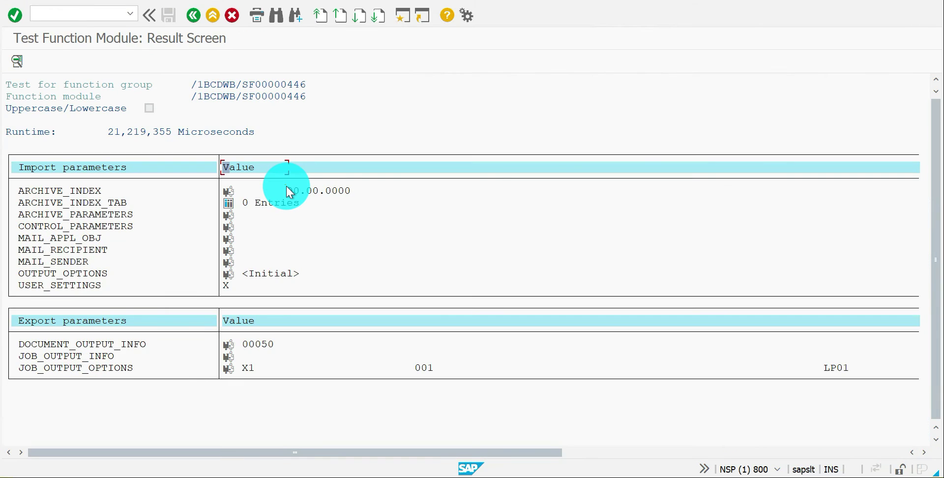
{"action": "key", "text": "F3"}
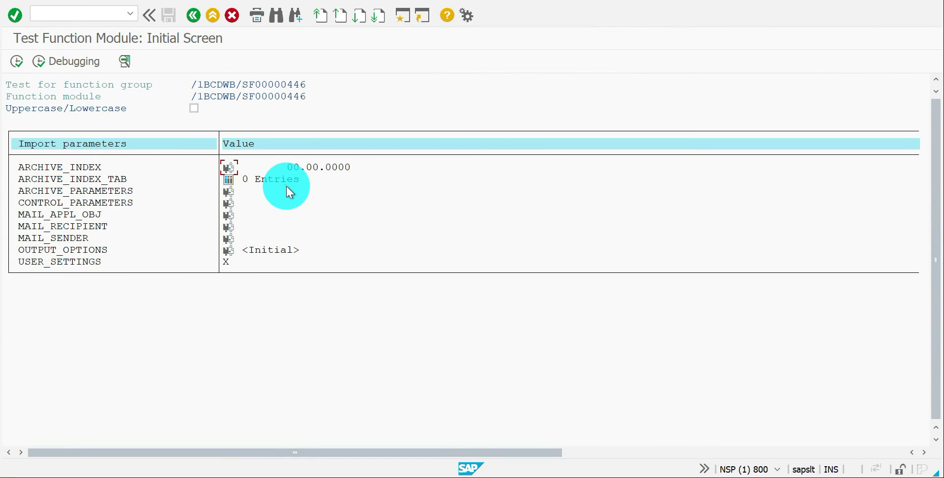
{"action": "key", "text": "F3"}
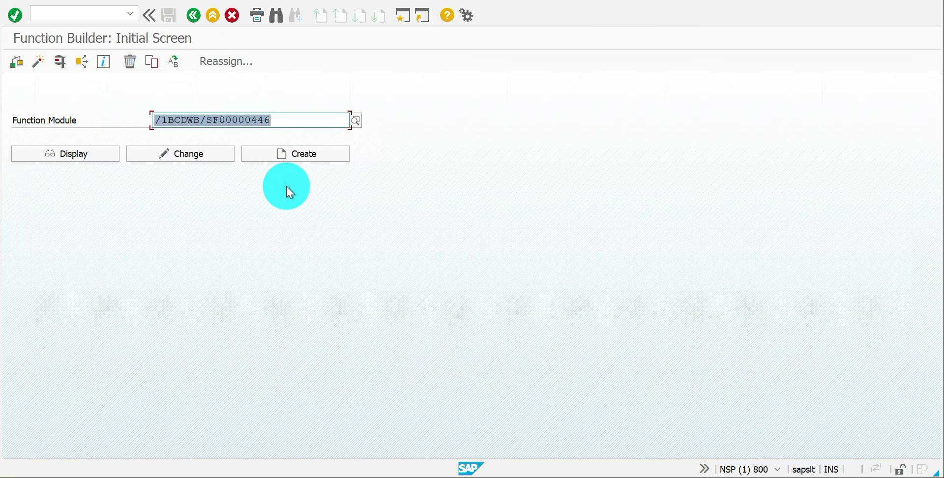
{"action": "key", "text": "F3"}
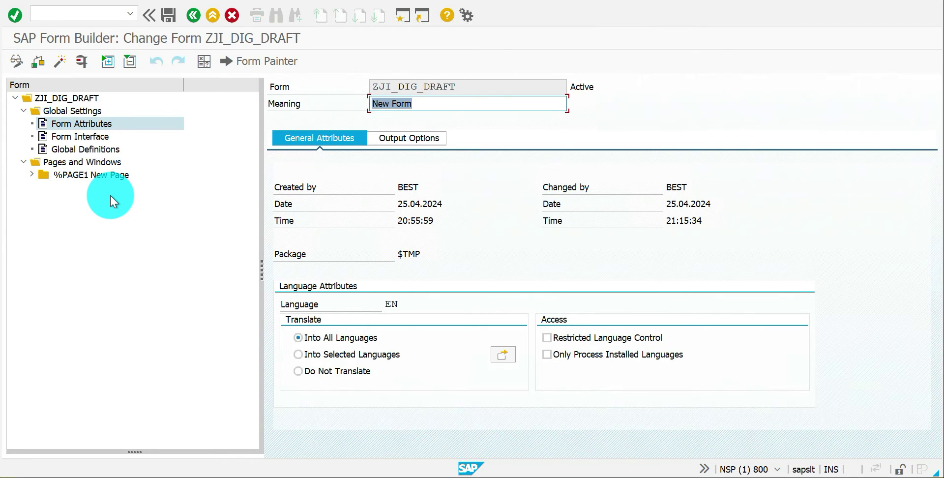
- Open transaction SE78 in a new session and select the BMAP Bitmap Images folder under General Graphics on the document server
{"action": "left_click", "coordinate": [28, 174]}
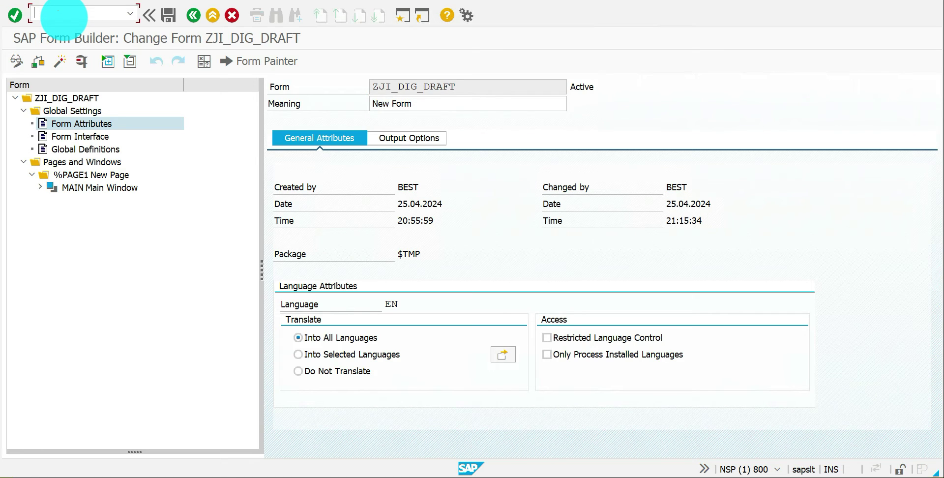
{"action": "type", "text": "/ose78"}
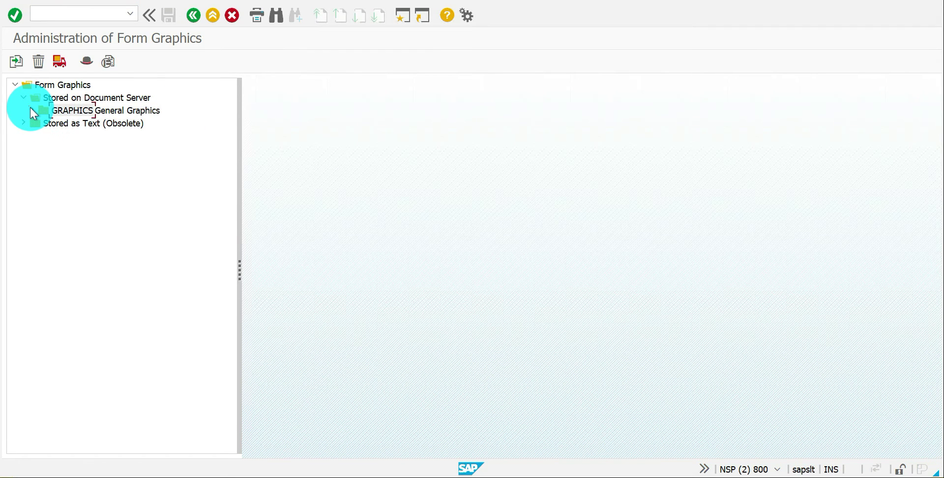
{"action": "double_click", "coordinate": [70, 114]}
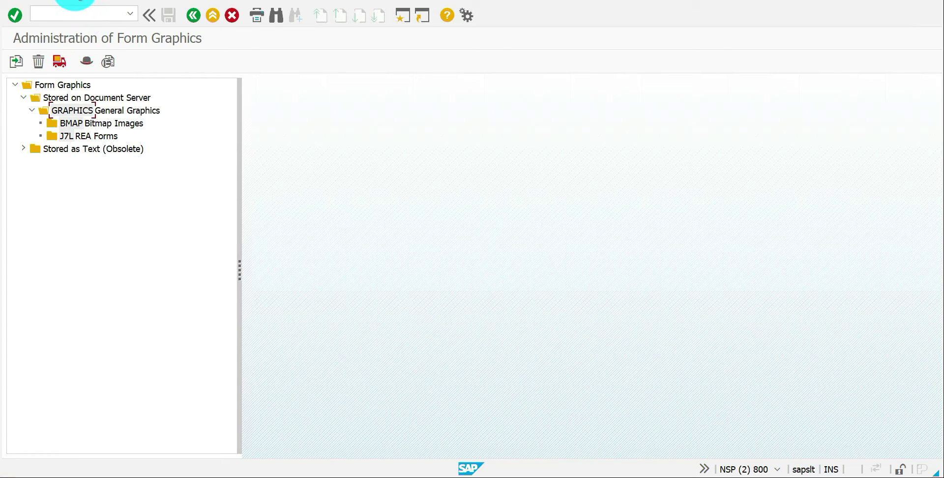
{"action": "left_click", "coordinate": [74, 1]}
{"action": "left_click", "coordinate": [80, 5]}
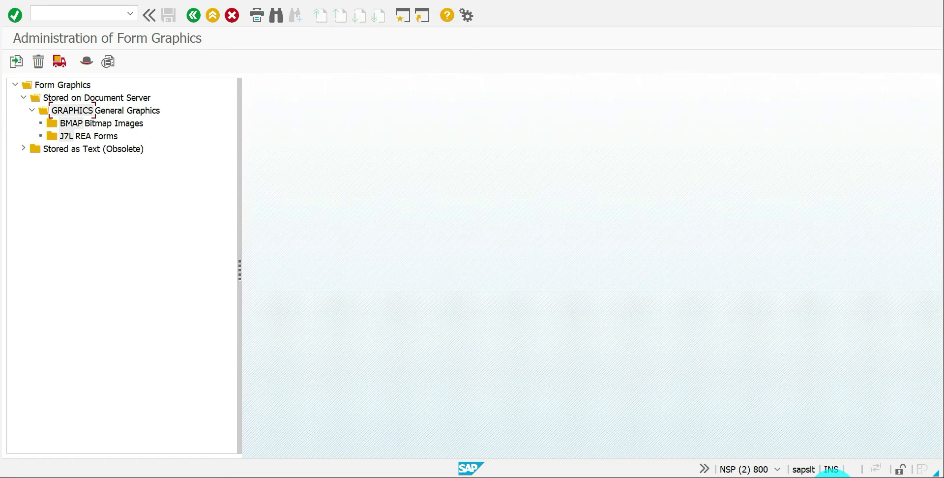
{"action": "double_click", "coordinate": [71, 123]}
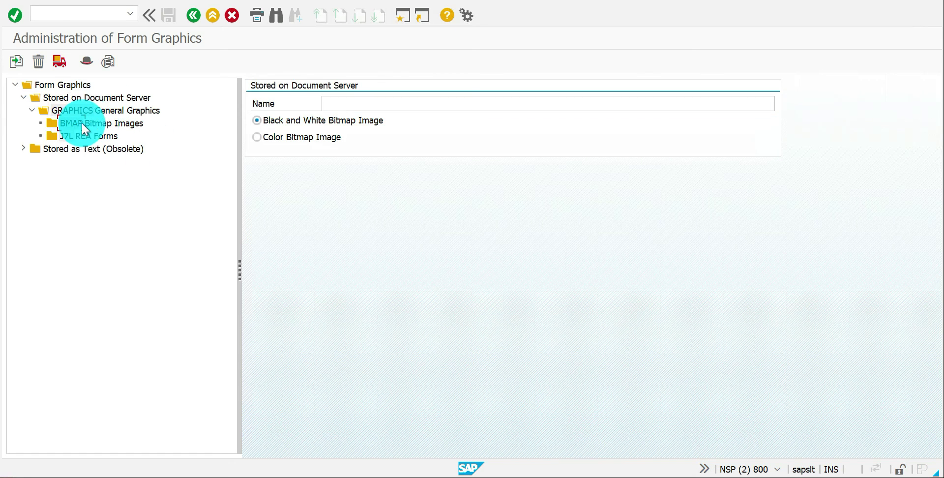
- Start importing a graphic and choose the DS1 Windows bitmap from the Documents folder as the source file
{"action": "left_click", "coordinate": [72, 1]}
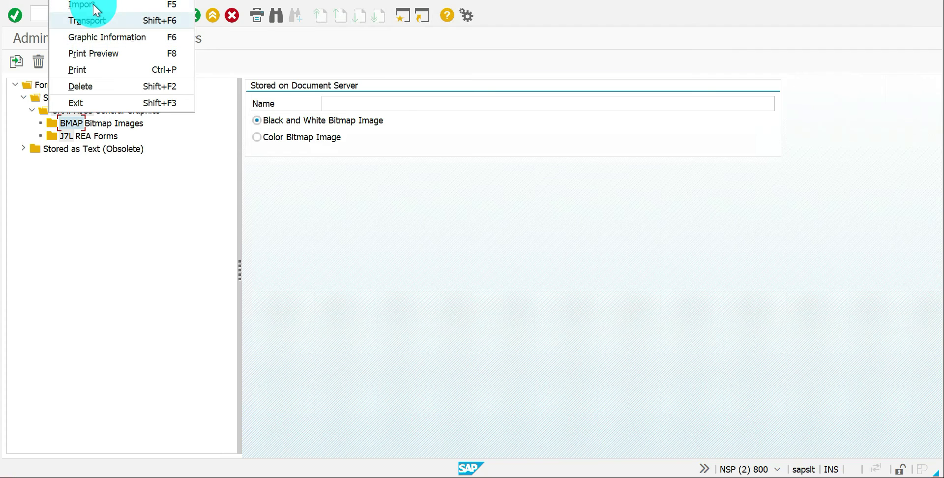
{"action": "left_click", "coordinate": [93, 8]}
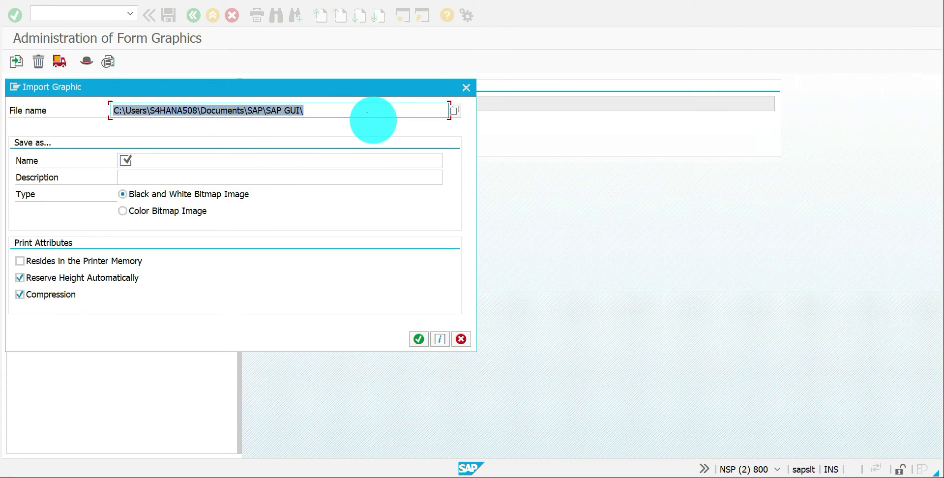
{"action": "left_click", "coordinate": [454, 110]}
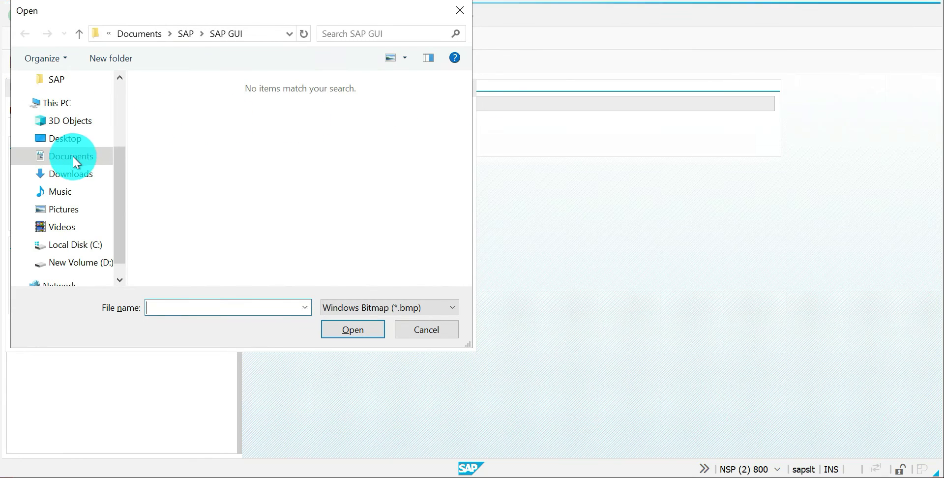
{"action": "left_click", "coordinate": [364, 309]}
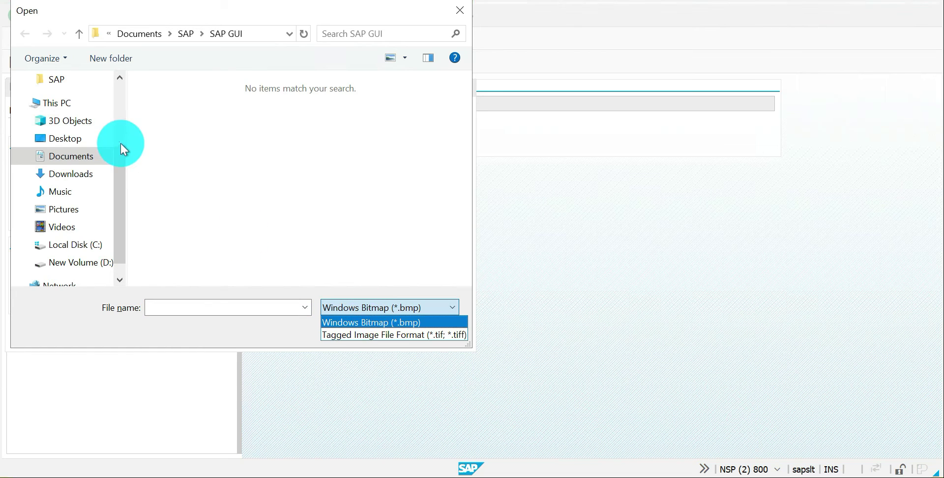
{"action": "left_click", "coordinate": [113, 118]}
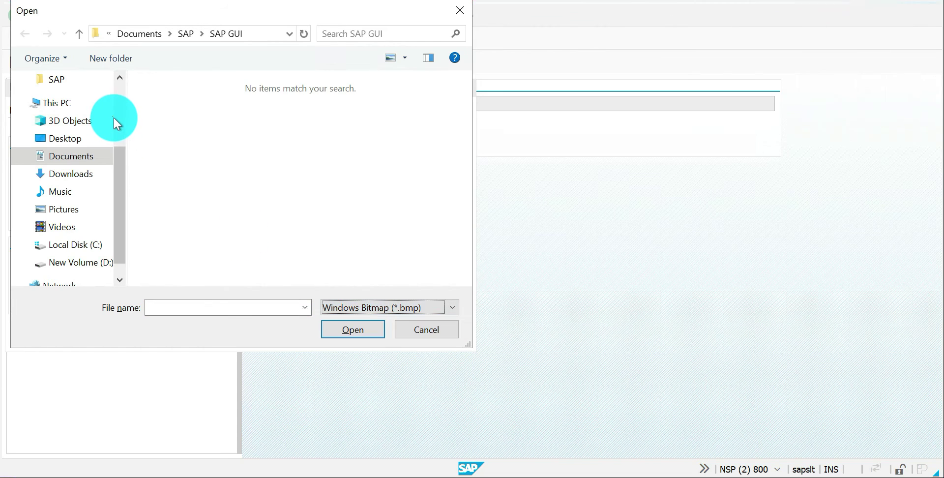
{"action": "left_click", "coordinate": [69, 156]}
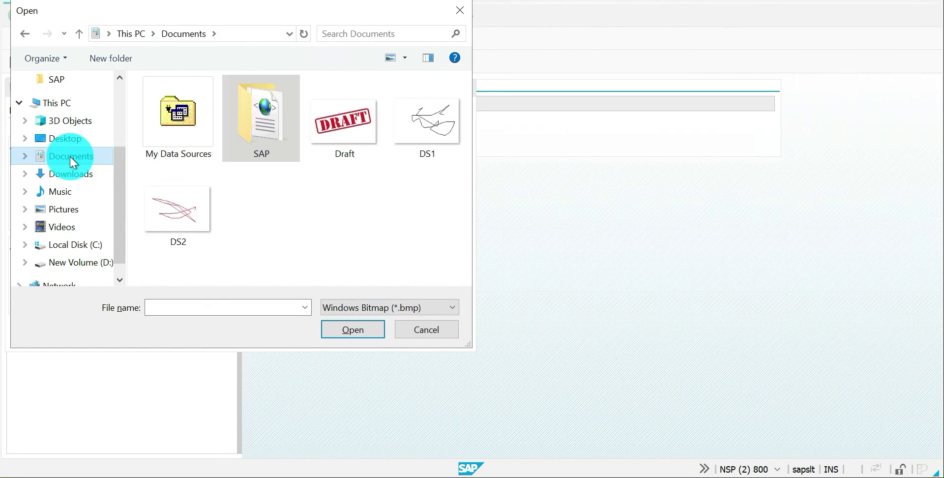
{"action": "left_click", "coordinate": [413, 135]}
{"action": "left_click", "coordinate": [358, 329]}
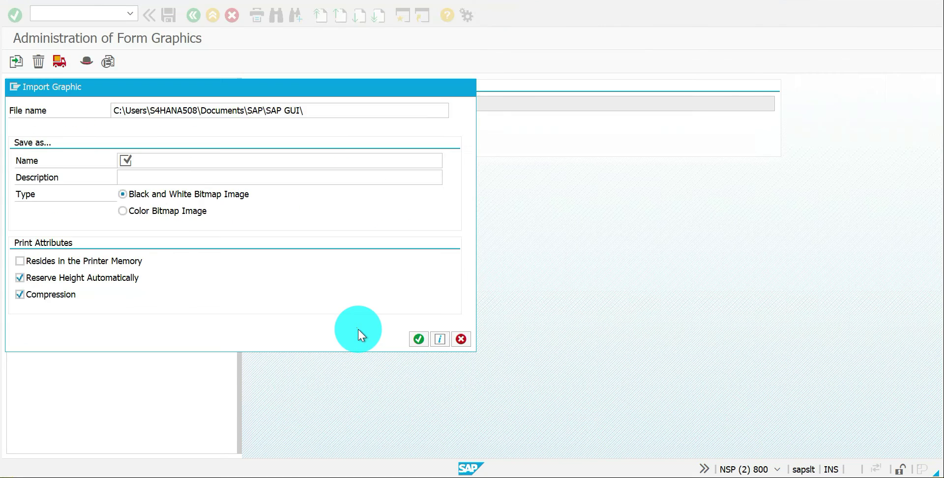
- Enter DS1 as the graphic's name and description, set its type to Color Bitmap Image and try to import it
{"action": "left_click", "coordinate": [242, 161]}
{"action": "type", "text": "1"}
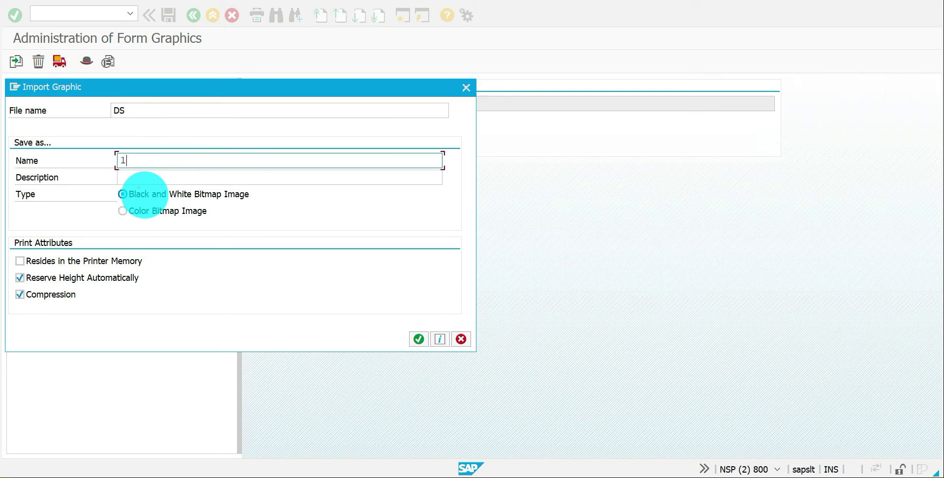
{"action": "key", "text": "BackSpace"}
{"action": "type", "text": "DS1"}
{"action": "key", "text": "Tab"}
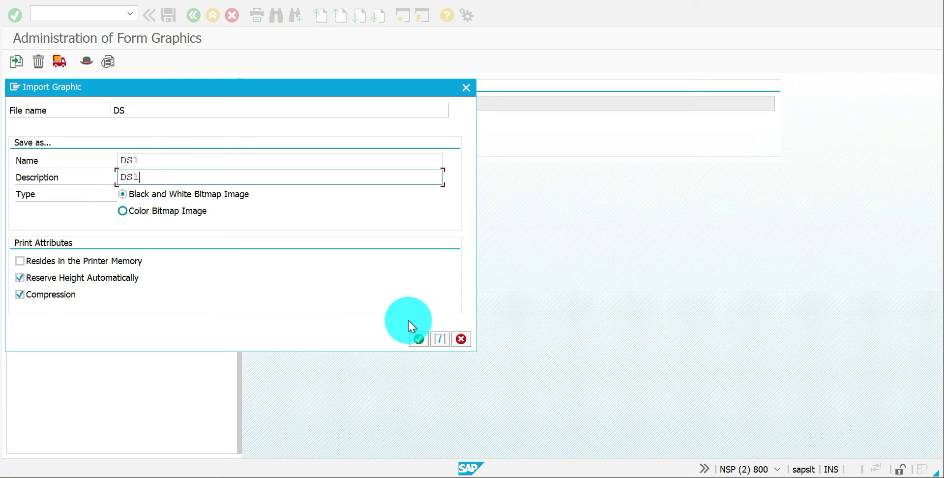
{"action": "key", "text": "Tab"}
{"action": "key", "text": "Down"}
{"action": "left_click", "coordinate": [418, 340]}
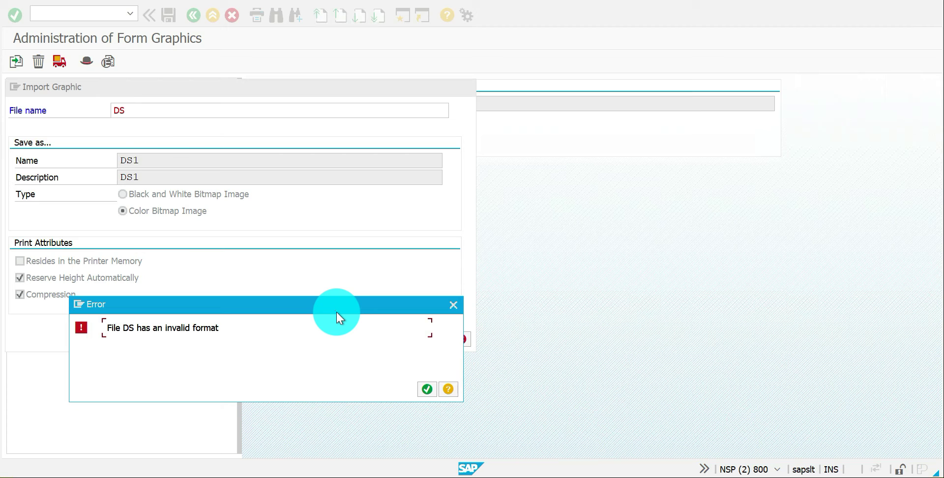
{"action": "key", "text": "Return"}
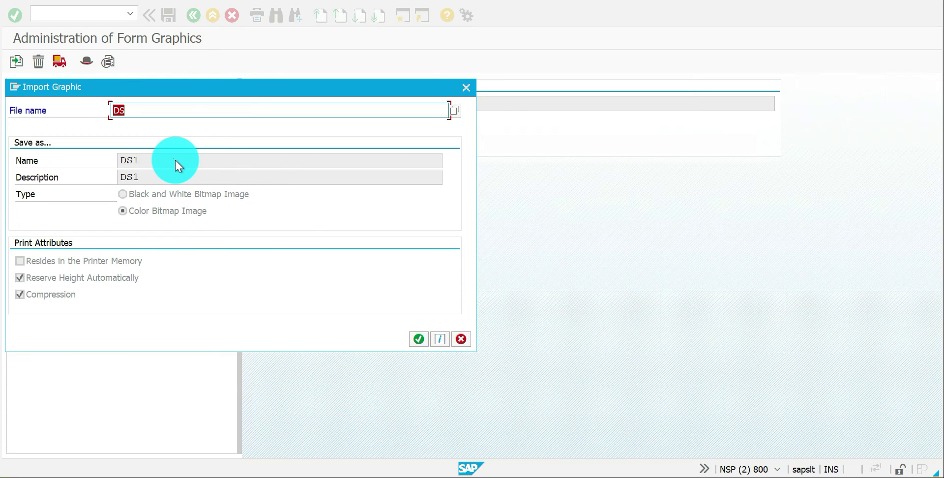
- Replace the source file with DS1.bmp from the Documents folder and import the graphic, allowing access to the file
{"action": "left_click", "coordinate": [152, 105]}
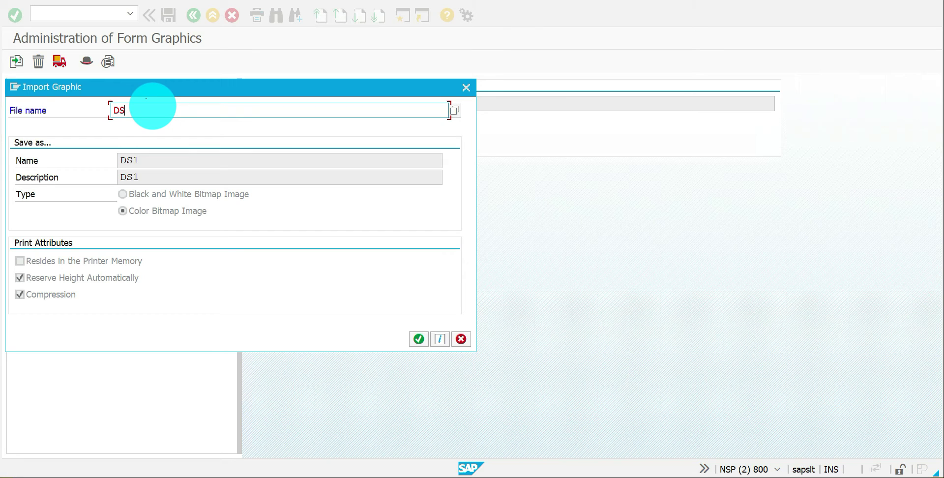
{"action": "key", "text": "F4"}
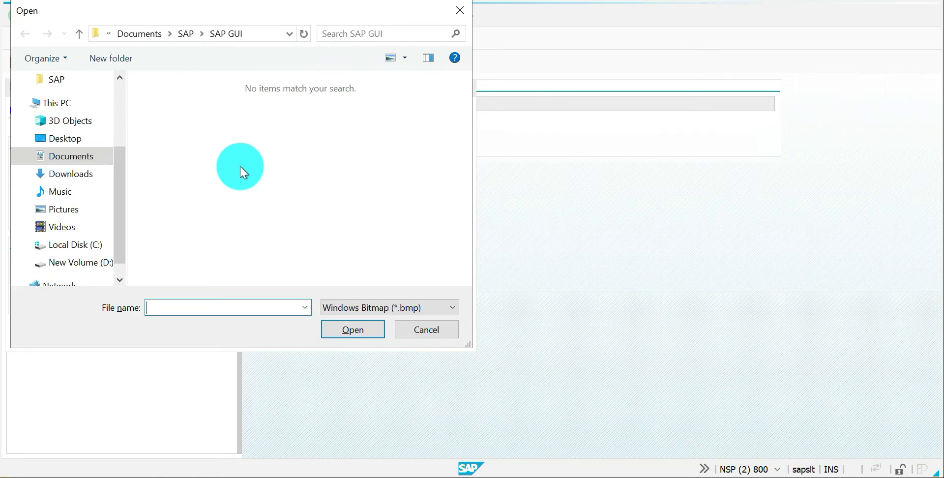
{"action": "left_click", "coordinate": [78, 155]}
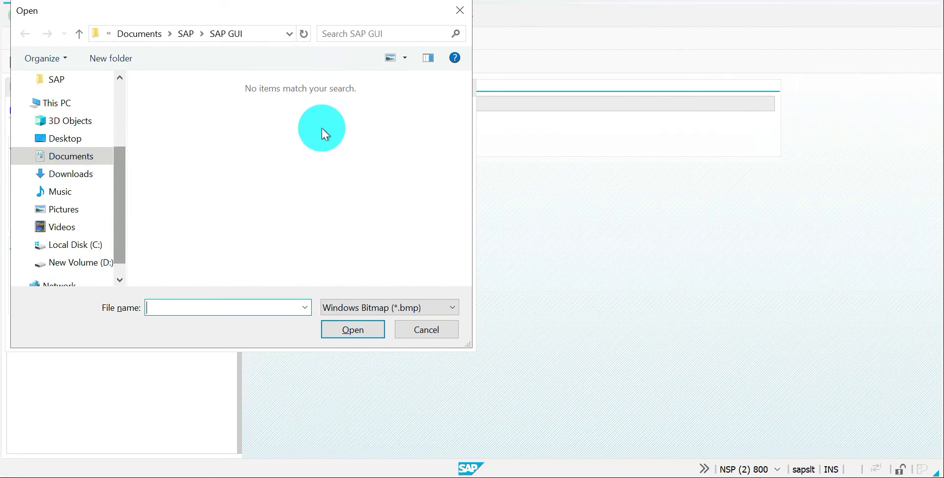
{"action": "left_click", "coordinate": [424, 128]}
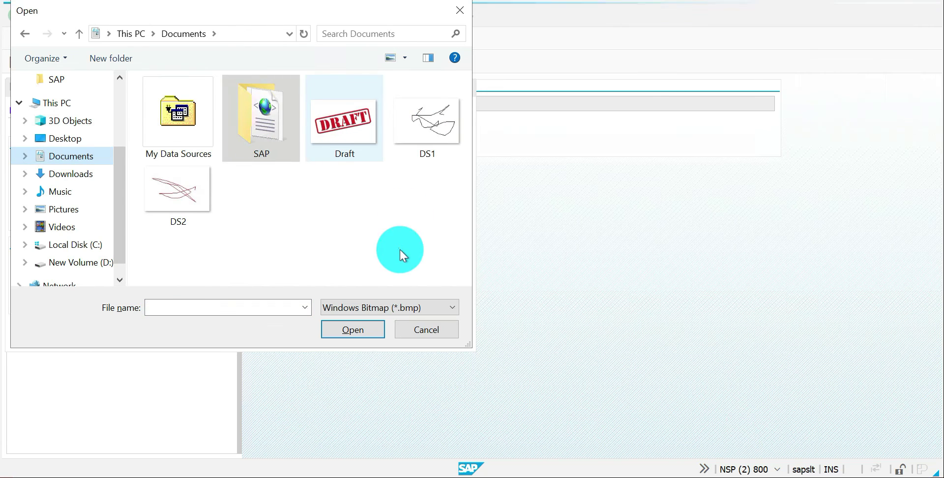
{"action": "left_click", "coordinate": [360, 331]}
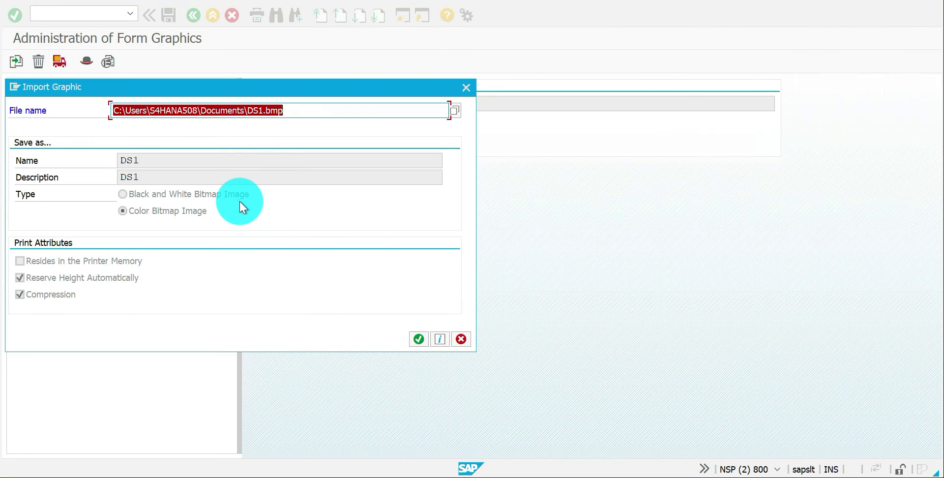
{"action": "key", "text": "Tab"}
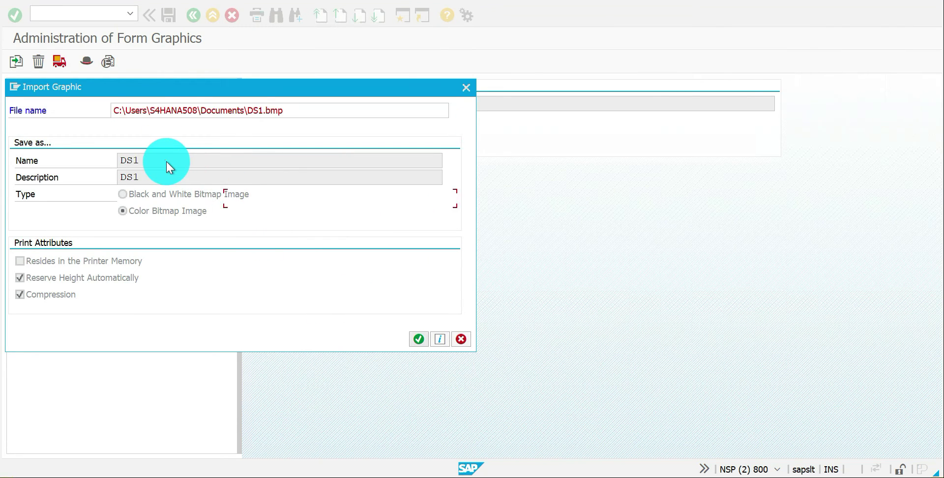
{"action": "left_click", "coordinate": [419, 339]}
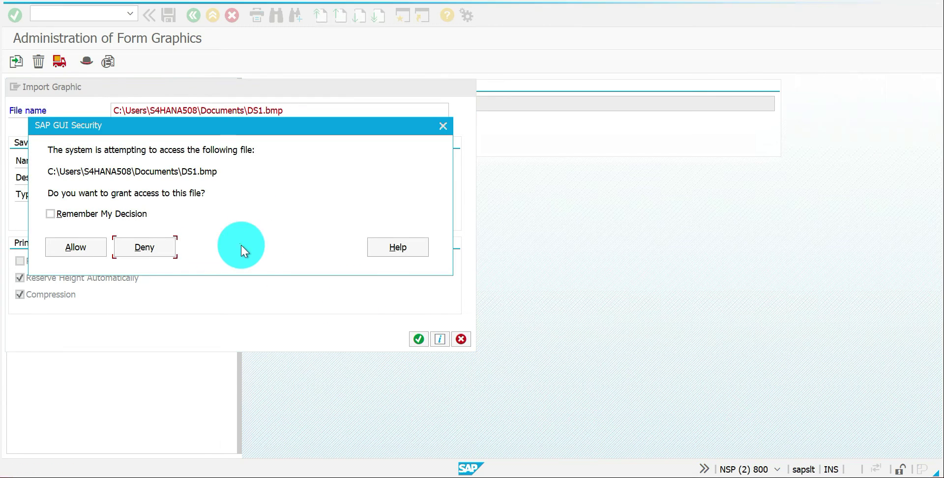
{"action": "left_click", "coordinate": [73, 244]}
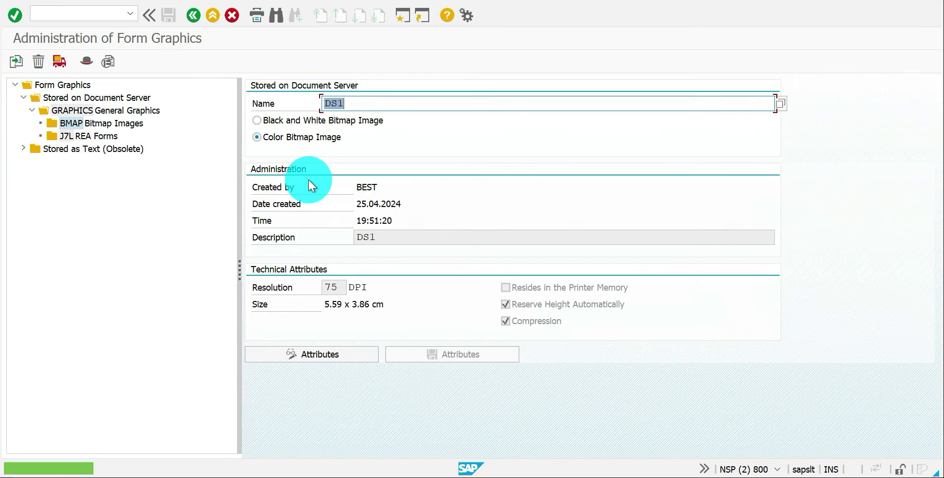
- Start another graphic import and choose the DS2 Windows bitmap from the Documents folder as the source file
{"action": "left_click", "coordinate": [69, 2]}
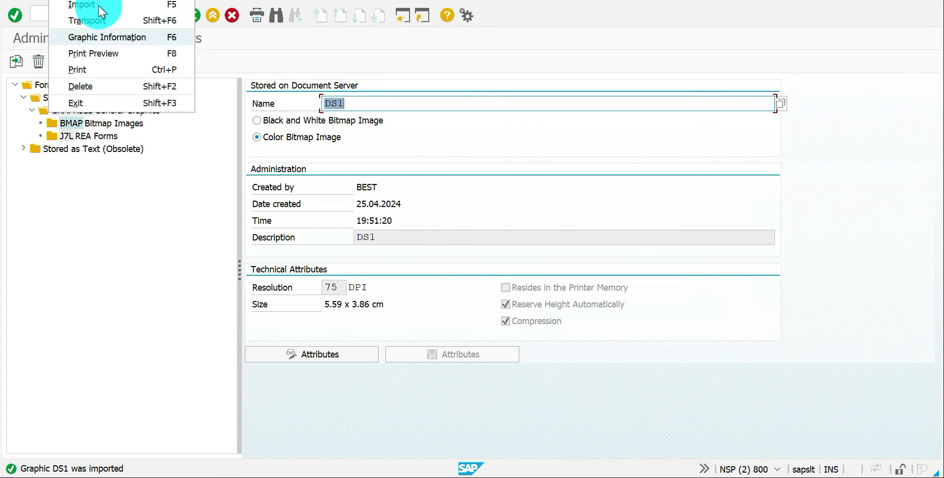
{"action": "left_click", "coordinate": [98, 5]}
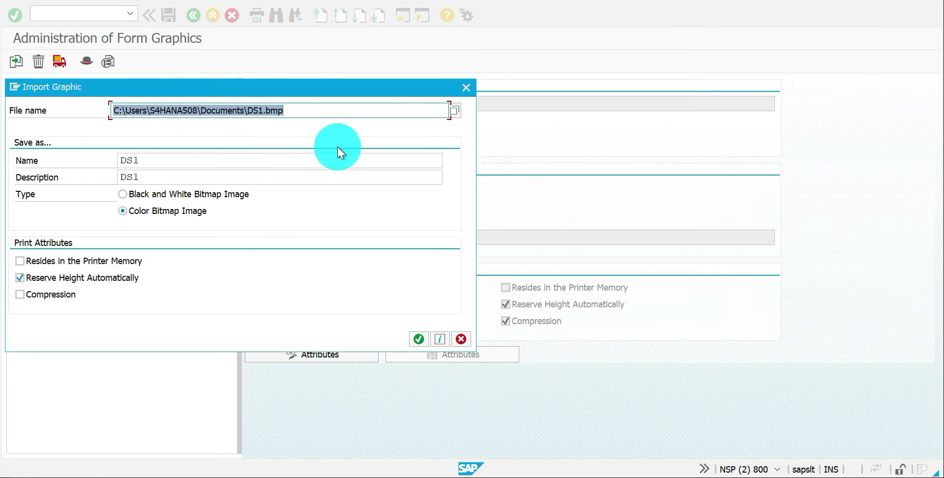
{"action": "left_click", "coordinate": [434, 123]}
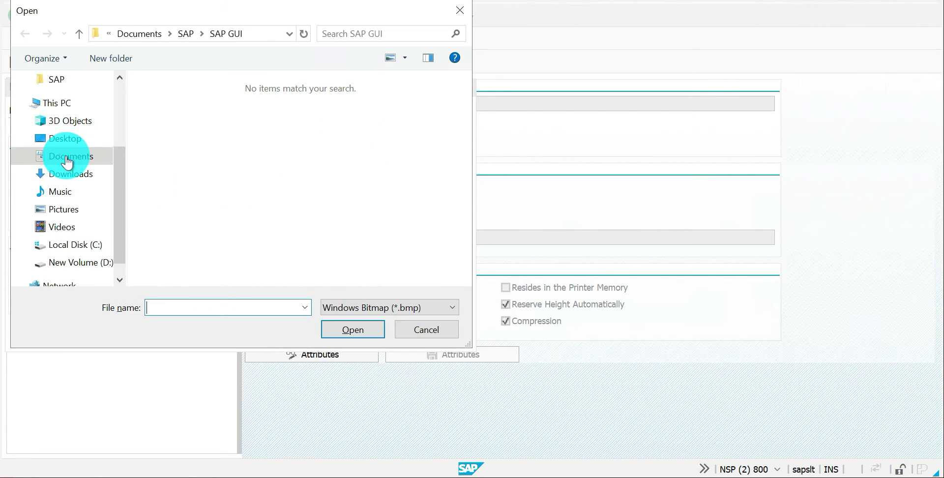
{"action": "left_click", "coordinate": [63, 155]}
{"action": "left_click", "coordinate": [61, 156]}
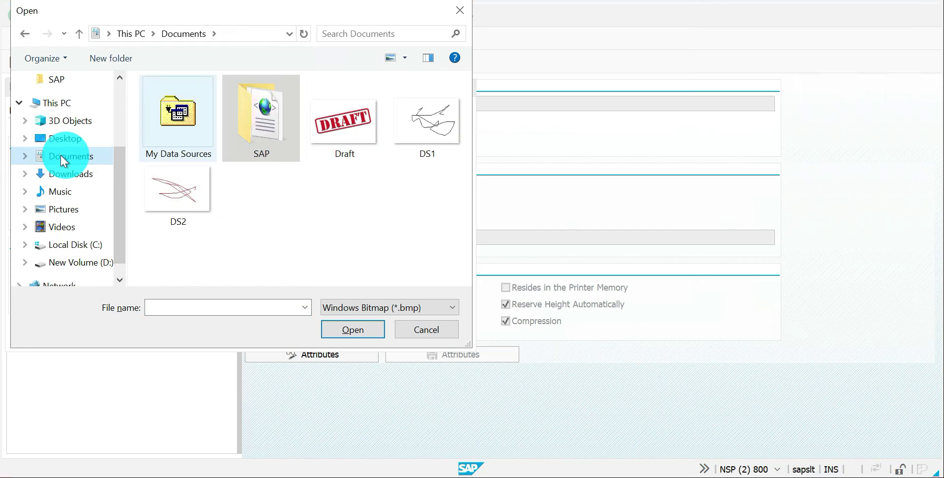
{"action": "left_click", "coordinate": [187, 197]}
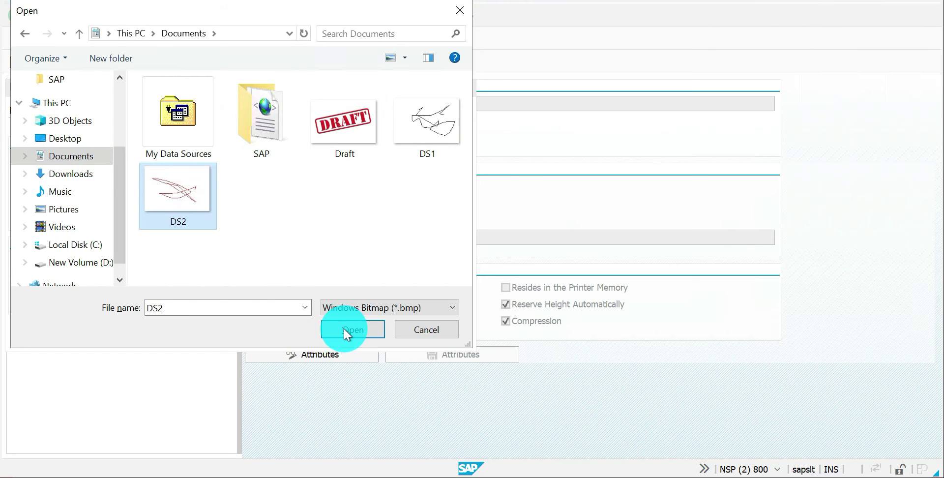
{"action": "left_click", "coordinate": [352, 329]}
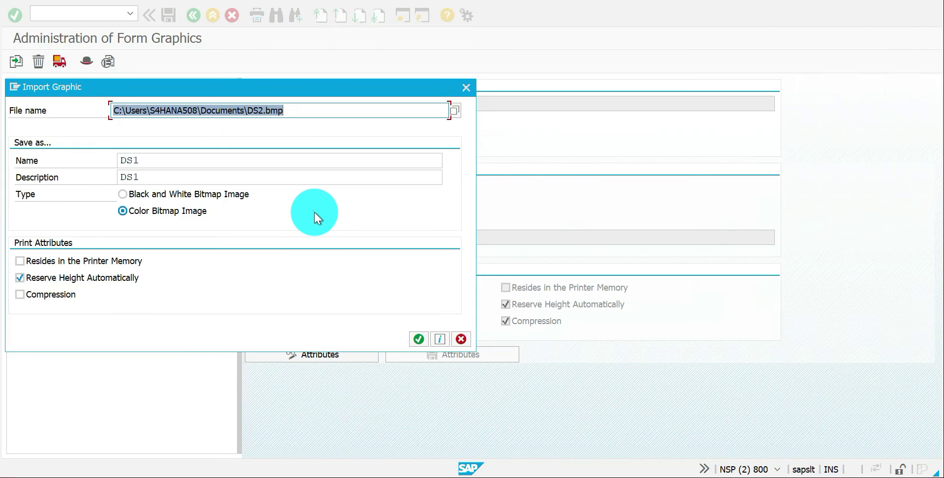
- Set the graphic's name and description to DS2 and import it as a color bitmap image, allowing access to the file
{"action": "left_click", "coordinate": [149, 163]}
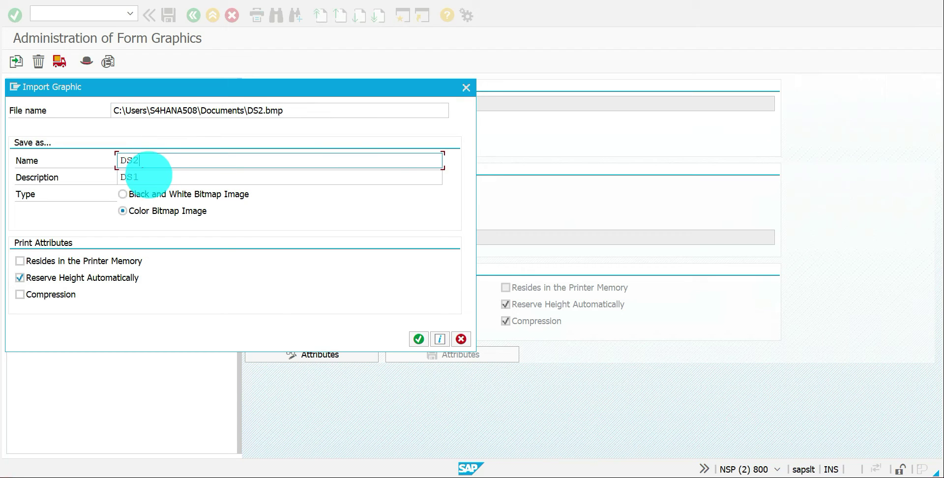
{"action": "key", "text": "BackSpace"}
{"action": "type", "text": "2"}
{"action": "left_click", "coordinate": [147, 177]}
{"action": "key", "text": "BackSpace"}
{"action": "type", "text": "2"}
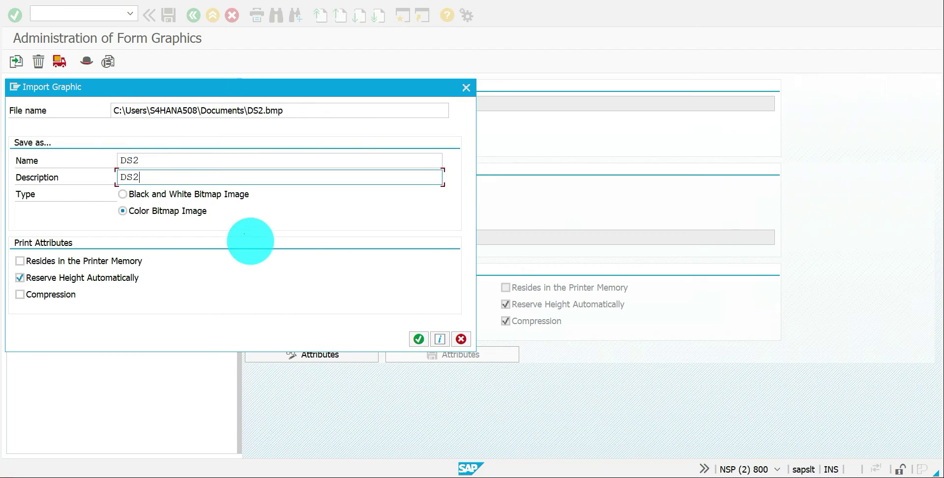
{"action": "left_click", "coordinate": [418, 339]}
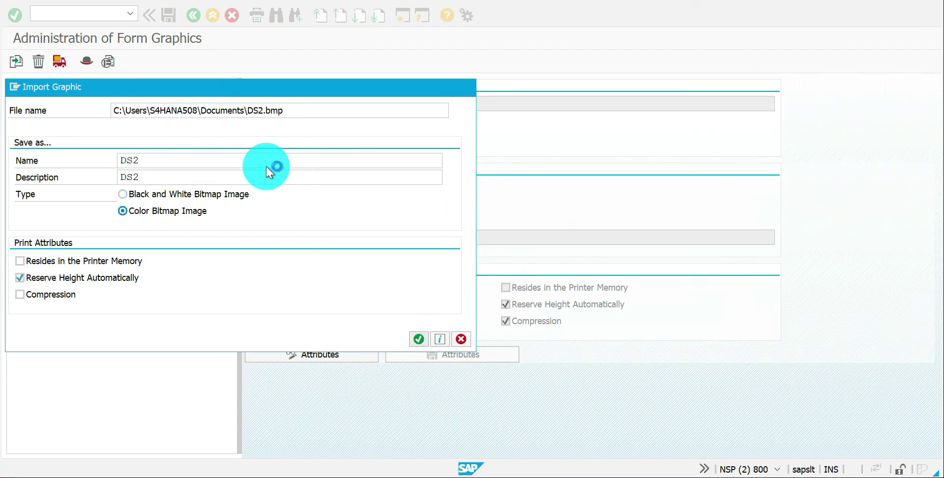
{"action": "left_click", "coordinate": [79, 247]}
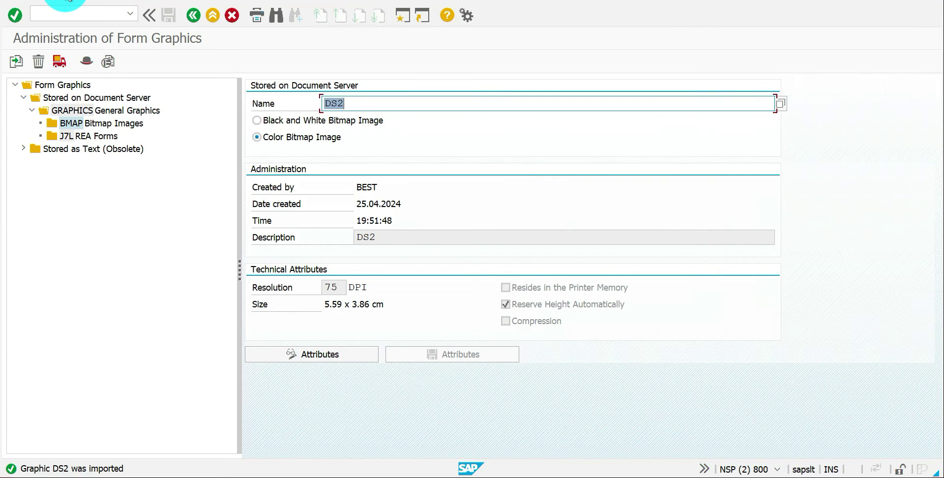
- Start a further graphic import and choose the Draft Windows bitmap from the Documents folder as the source file
{"action": "left_click", "coordinate": [78, 4]}
{"action": "left_click", "coordinate": [80, 8]}
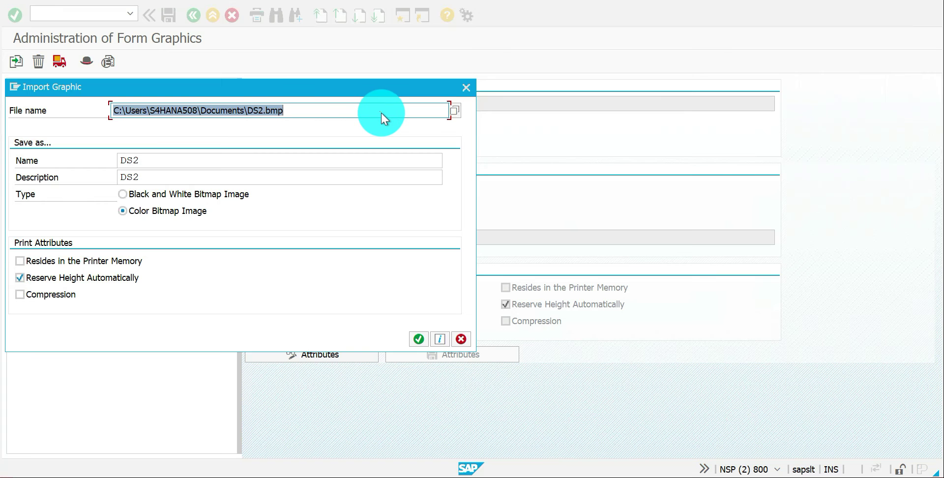
{"action": "key", "text": "F4"}
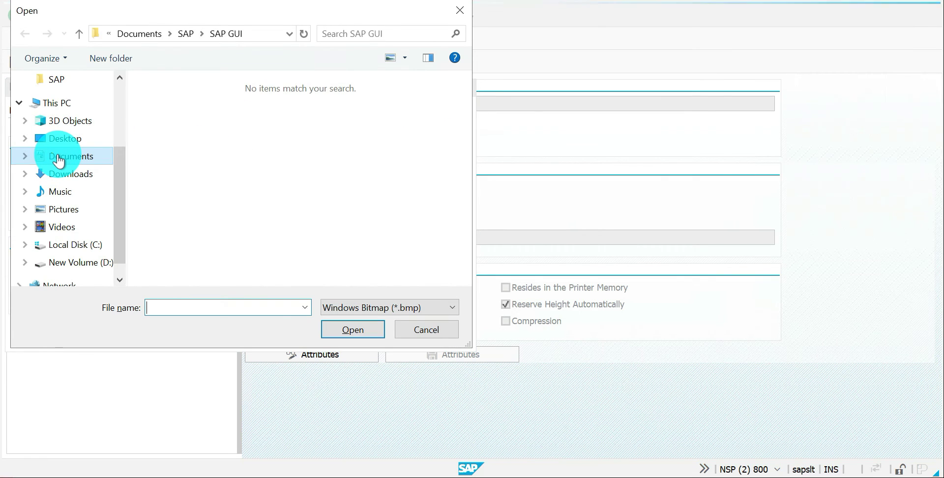
{"action": "left_click", "coordinate": [51, 156]}
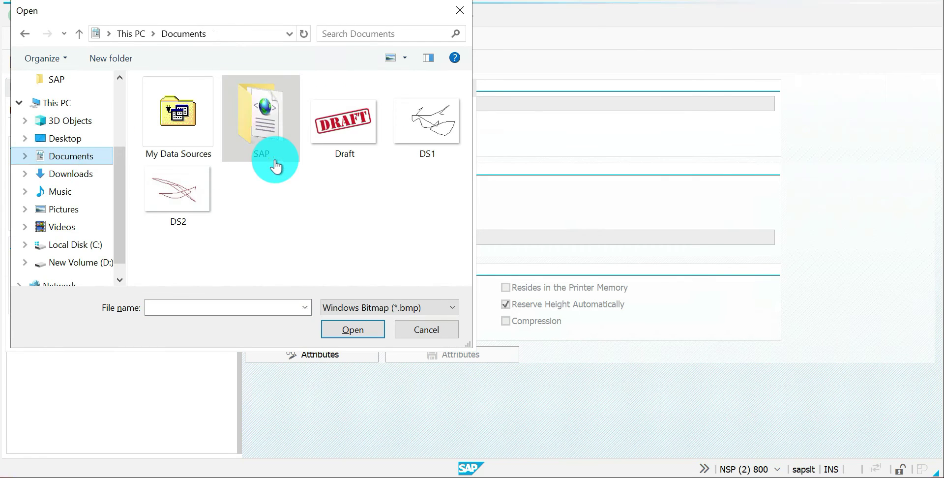
{"action": "left_click", "coordinate": [341, 123]}
{"action": "left_click", "coordinate": [347, 333]}
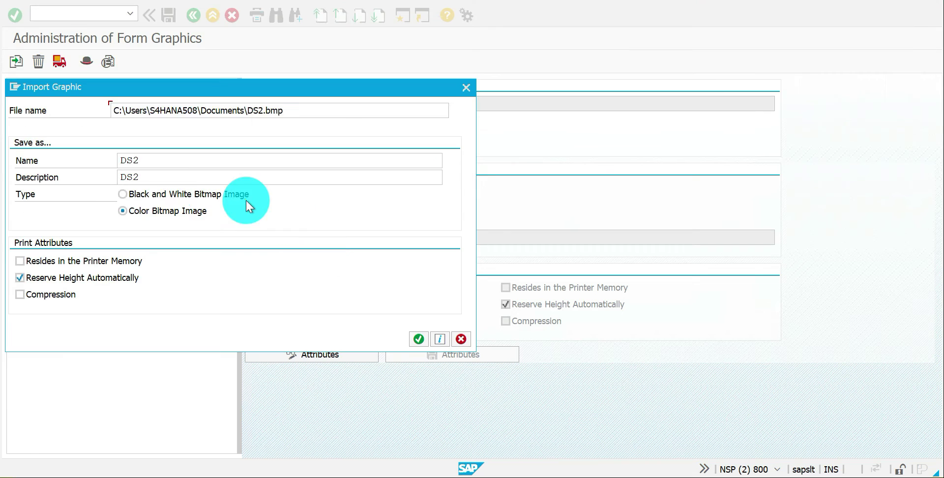
- Enter Draft as the graphic's name and description and import it as a color bitmap image, allowing access to the file
{"action": "left_click", "coordinate": [151, 163]}
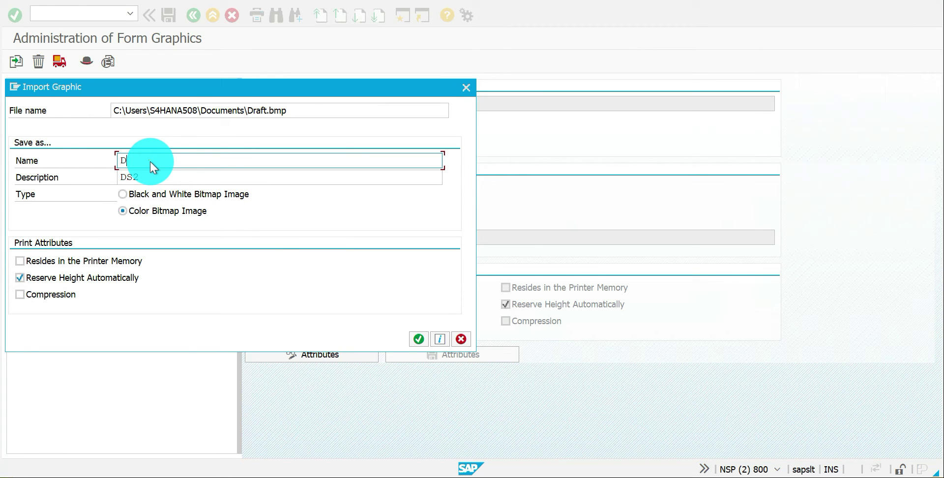
{"action": "type", "text": "Draft"}
{"action": "key", "text": "Tab"}
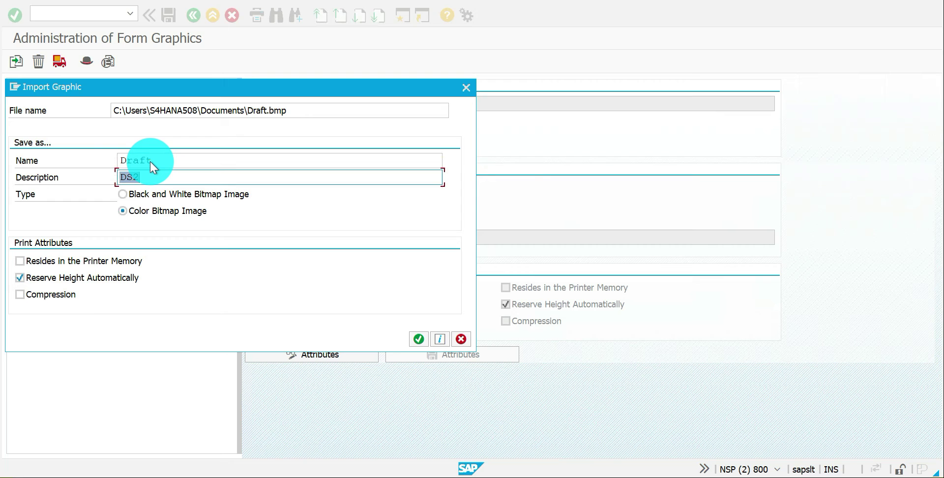
{"action": "type", "text": "Draft"}
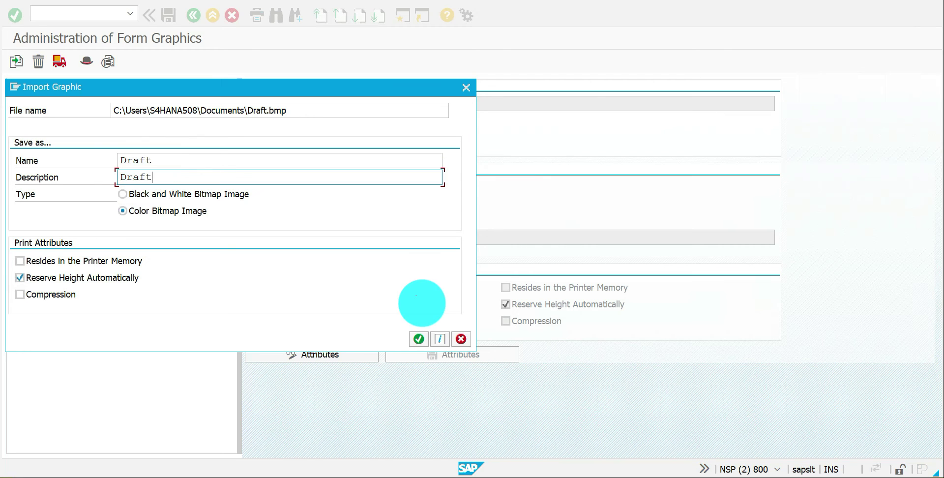
{"action": "left_click", "coordinate": [419, 339]}
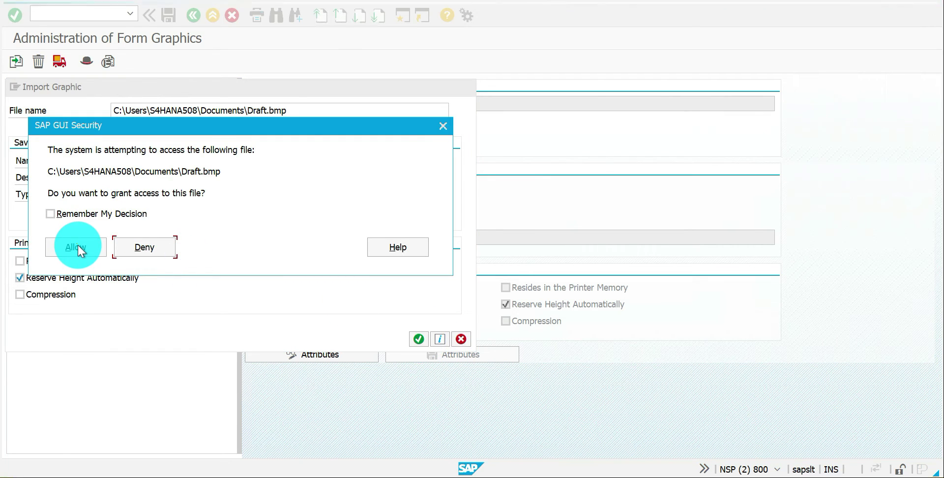
{"action": "left_click", "coordinate": [75, 247]}
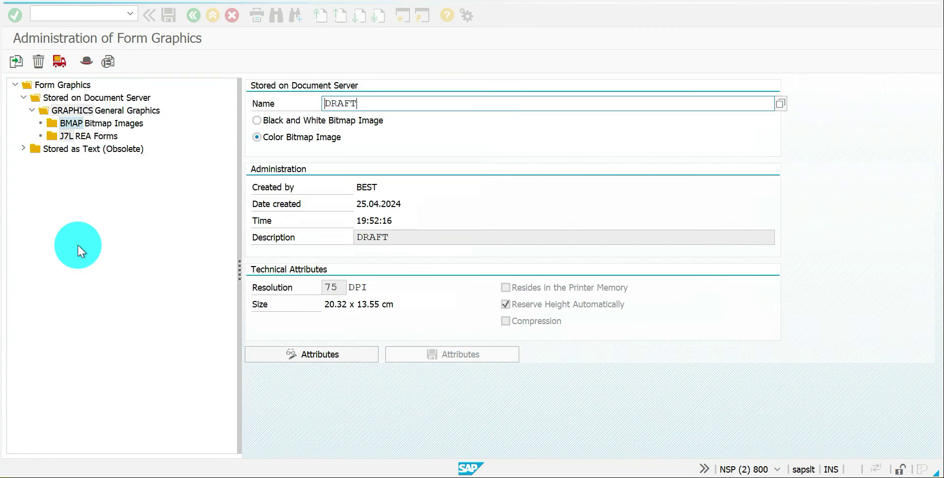
- Switch to the Form Builder session for ZJI_DIG_DRAFT and create a graphic node under the page %PAGE1
{"action": "left_click", "coordinate": [233, 476]}
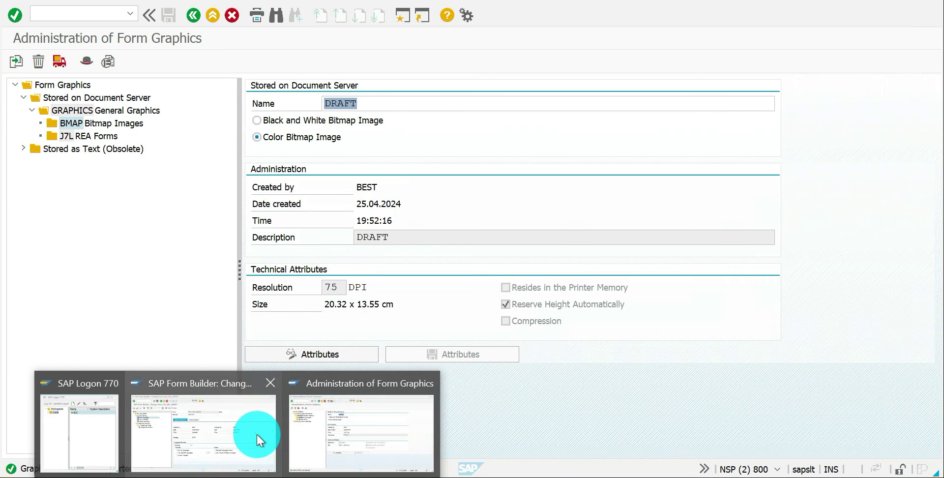
{"action": "left_click", "coordinate": [257, 439]}
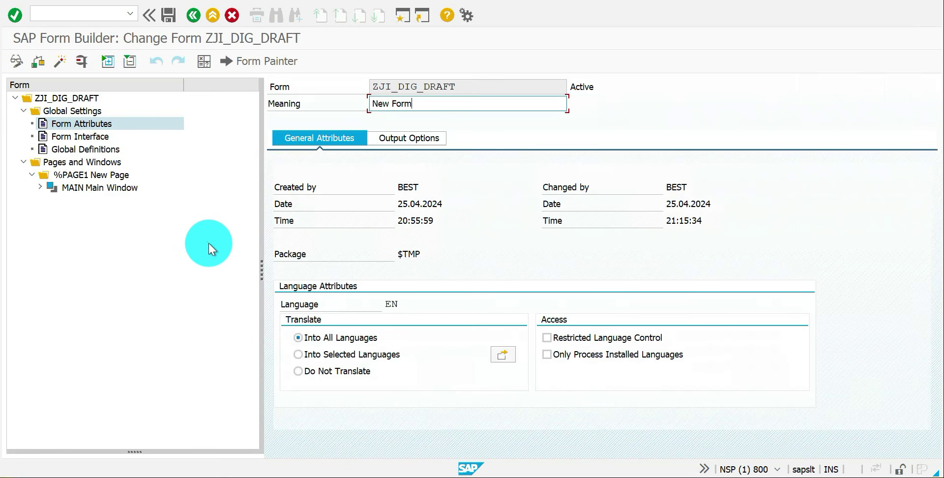
{"action": "left_click_drag", "start_coordinate": [91, 192], "coordinate": [83, 178]}
{"action": "right_click", "coordinate": [83, 177]}
{"action": "mouse_move", "coordinate": [154, 183]}
{"action": "left_click", "coordinate": [205, 214]}
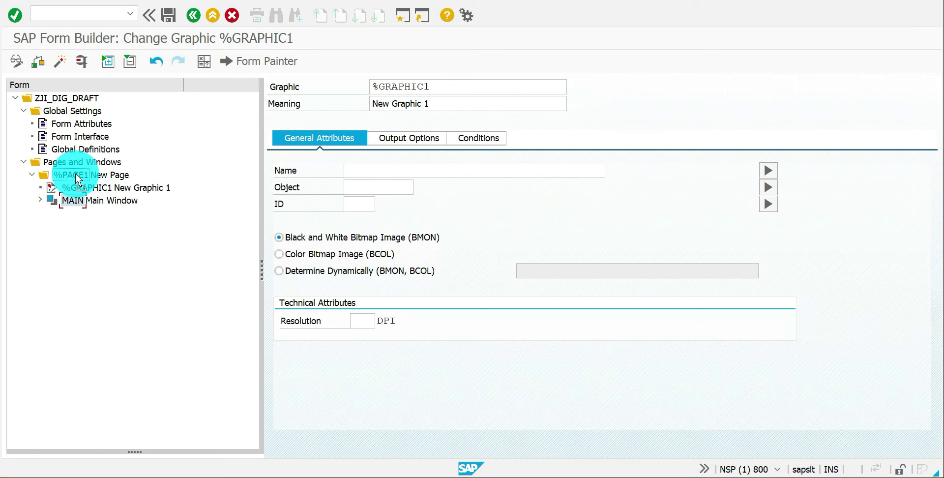
- Move the new graphic node so that it comes after the MAIN window node on the page
{"action": "left_click_drag", "start_coordinate": [75, 174], "coordinate": [75, 199]}
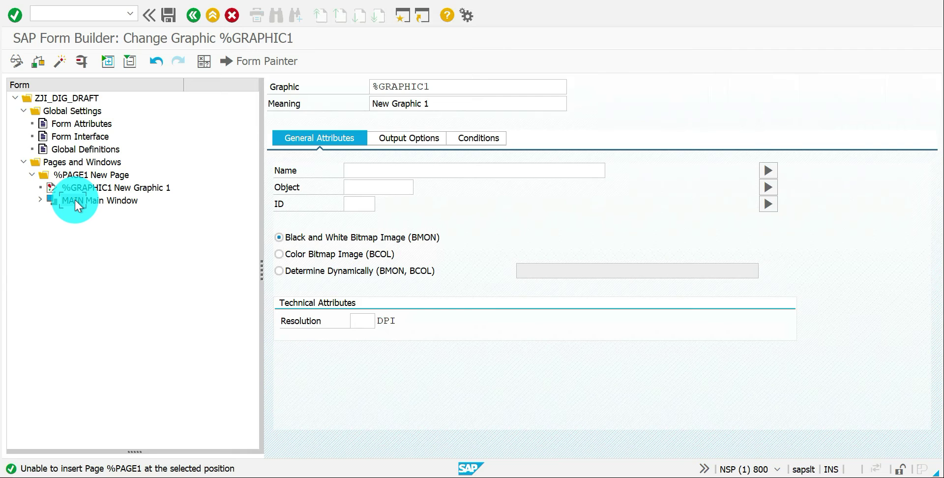
{"action": "left_click", "coordinate": [111, 176]}
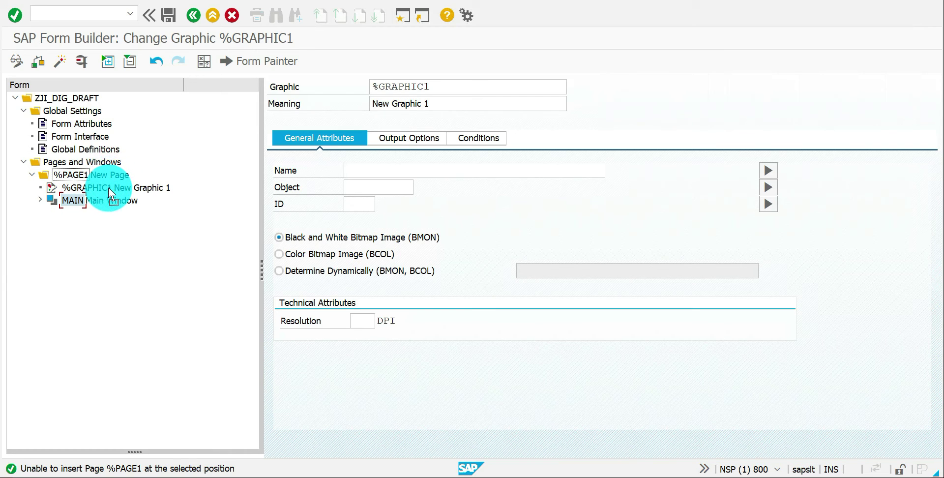
{"action": "left_click_drag", "start_coordinate": [110, 190], "coordinate": [78, 187]}
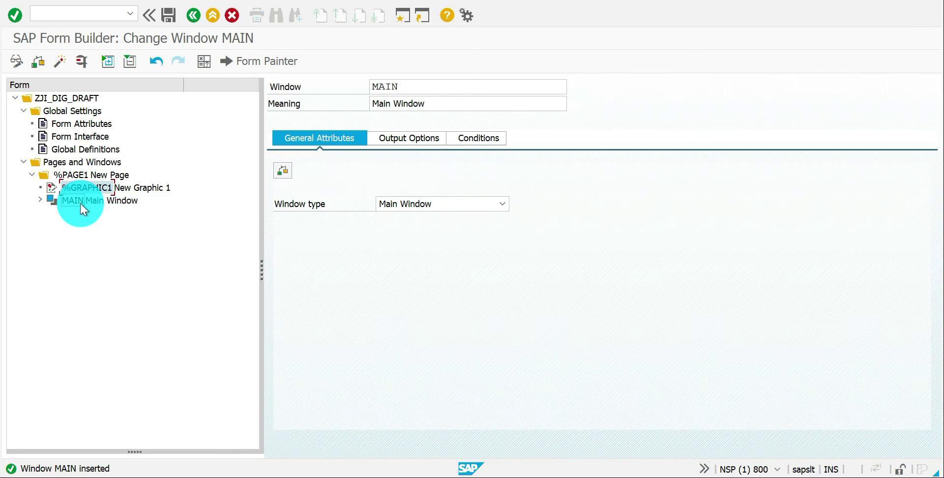
{"action": "left_click_drag", "start_coordinate": [81, 202], "coordinate": [80, 202]}
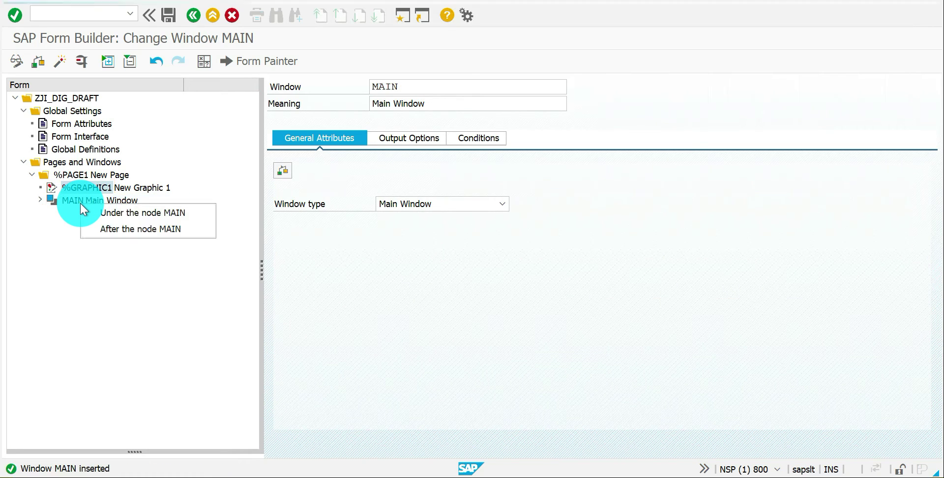
{"action": "left_click", "coordinate": [126, 229]}
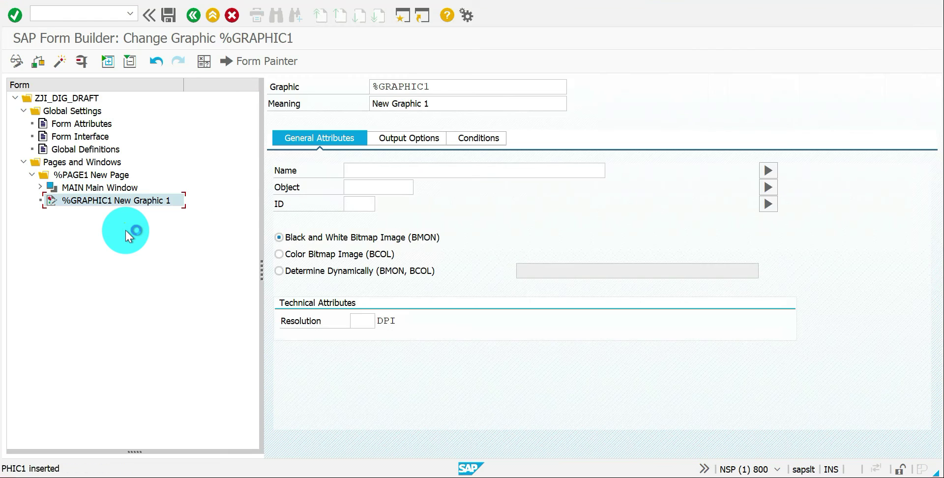
- Try to find a black and white bitmap image named DS1 for the graphic node's name
{"action": "left_click", "coordinate": [370, 171]}
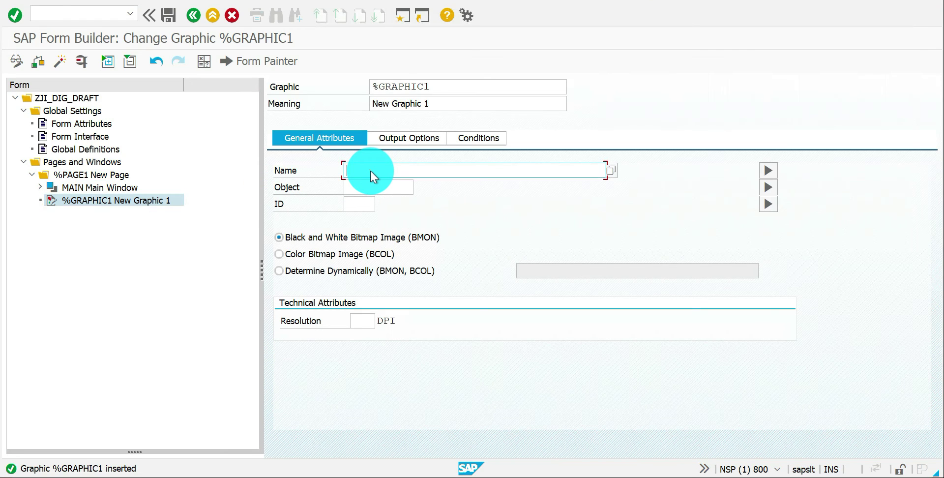
{"action": "key", "text": "F4"}
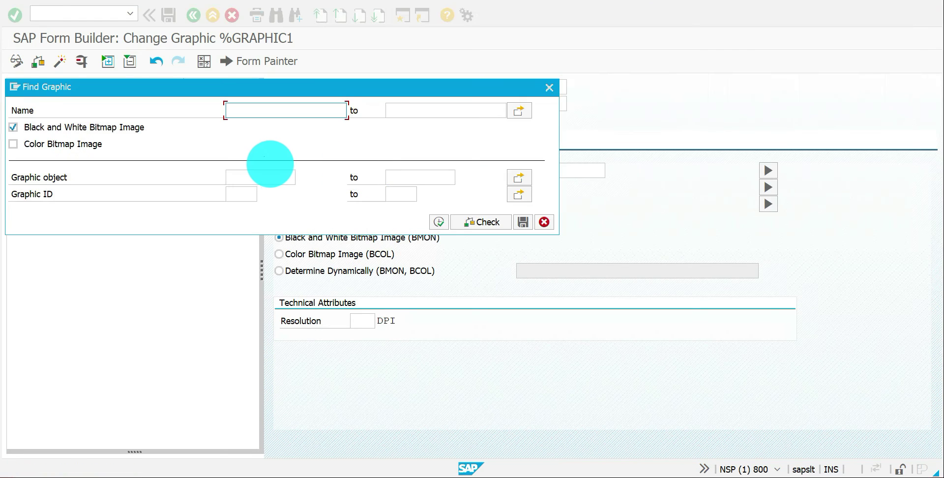
{"action": "type", "text": "DS1"}
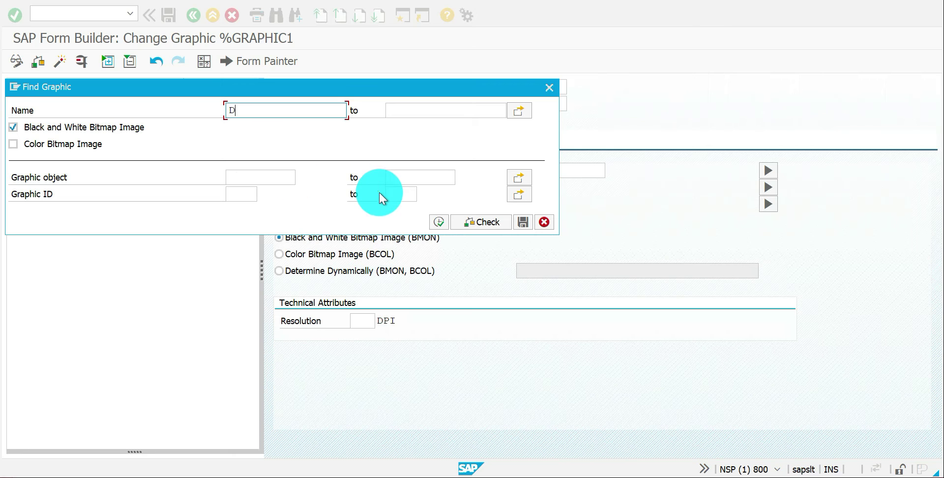
{"action": "left_click", "coordinate": [439, 221]}
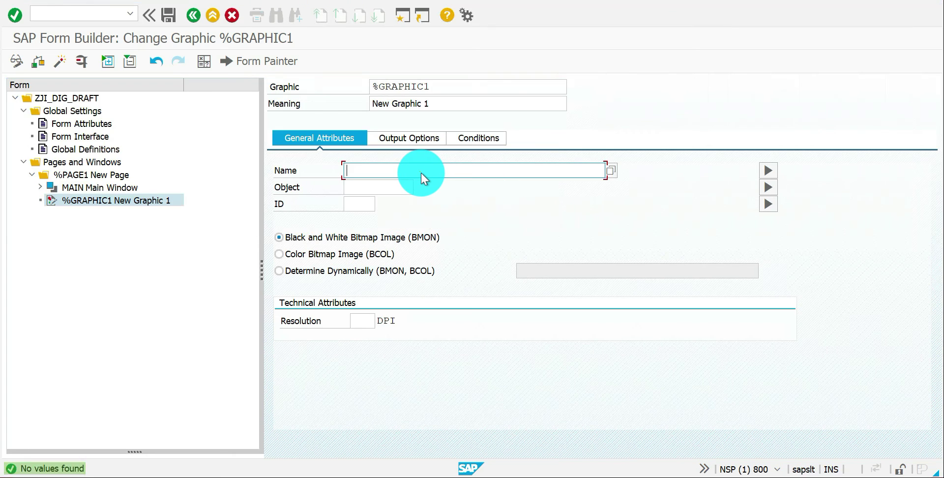
{"action": "key", "text": "F3"}
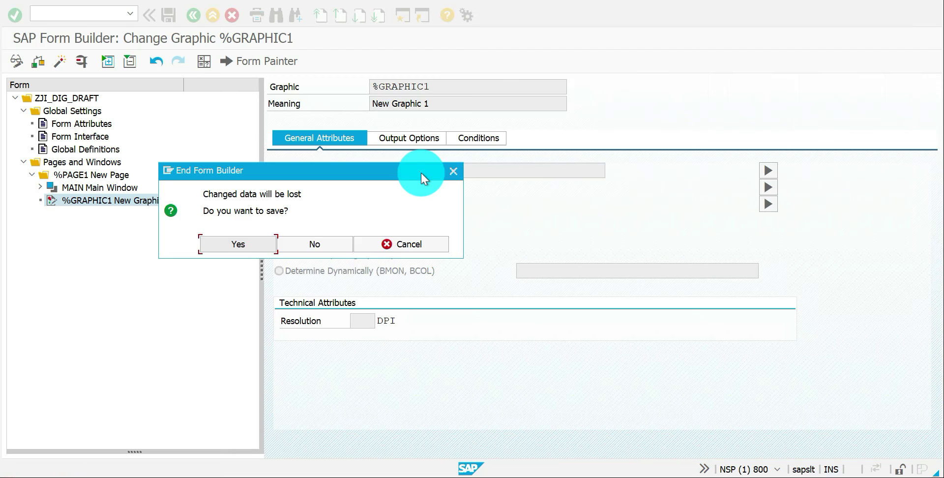
{"action": "left_click", "coordinate": [424, 243]}
- Find the DS1 graphic with color bitmap images included, assign it to the graphic node %GRAPHIC1, and save the form
{"action": "key", "text": "F4"}
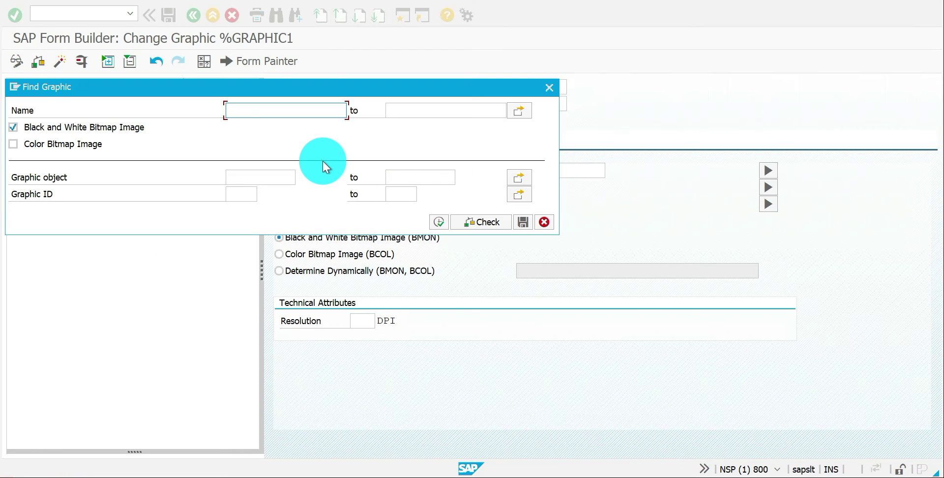
{"action": "type", "text": "DS"}
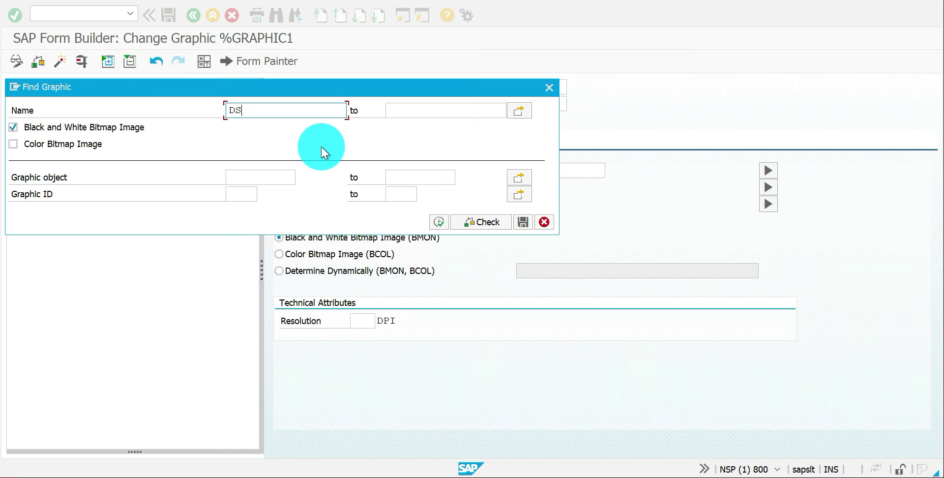
{"action": "type", "text": "1"}
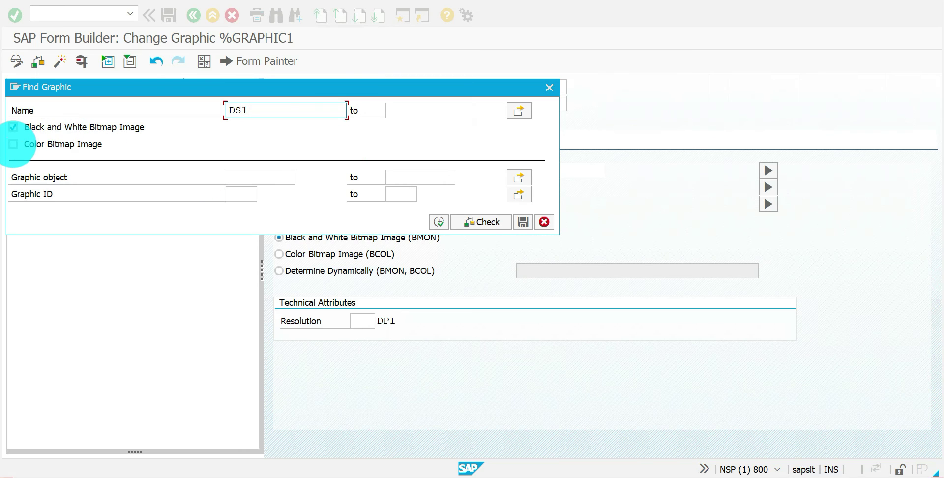
{"action": "left_click", "coordinate": [13, 144]}
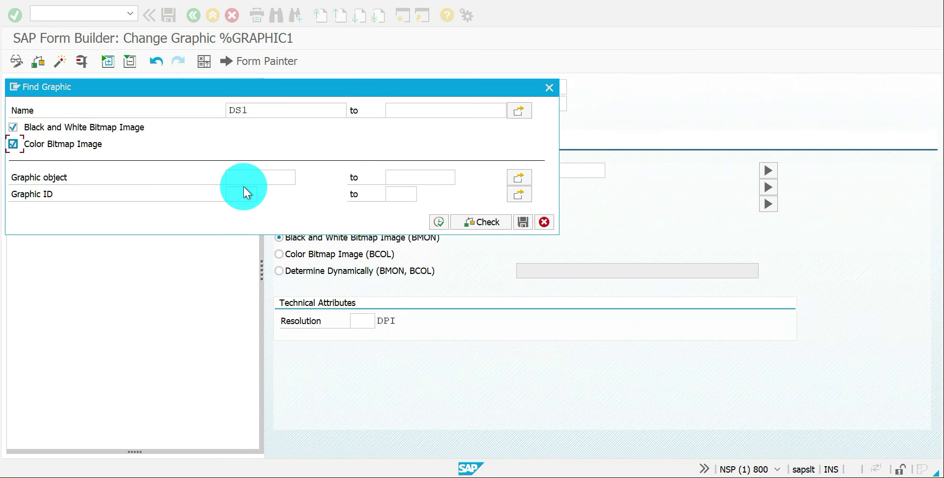
{"action": "left_click", "coordinate": [439, 222]}
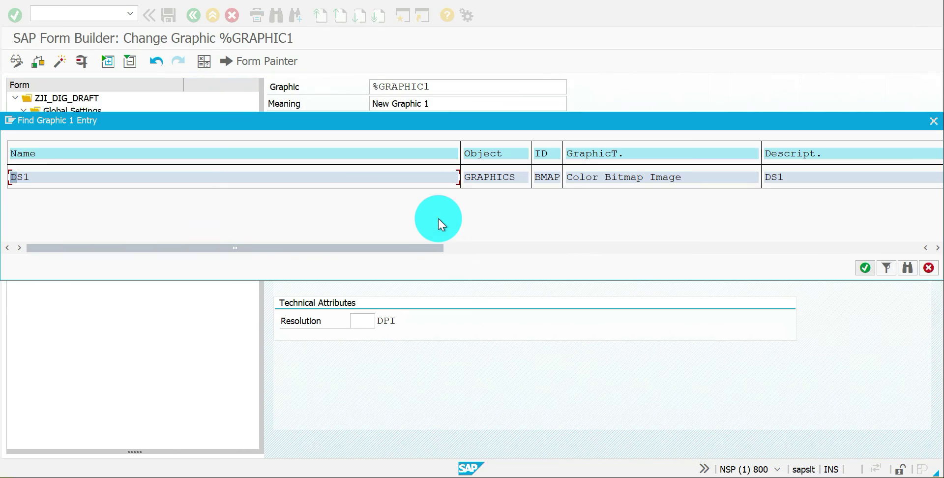
{"action": "double_click", "coordinate": [22, 176]}
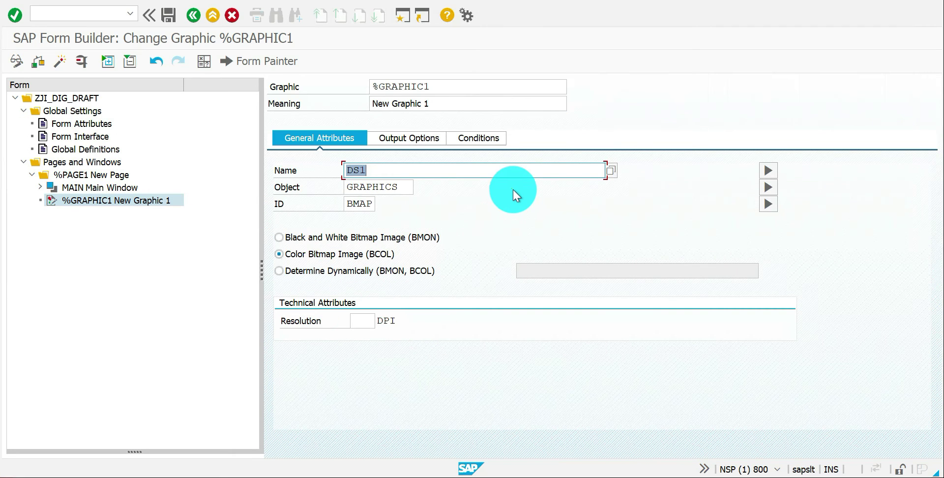
{"action": "key", "text": "ctrl+s"}
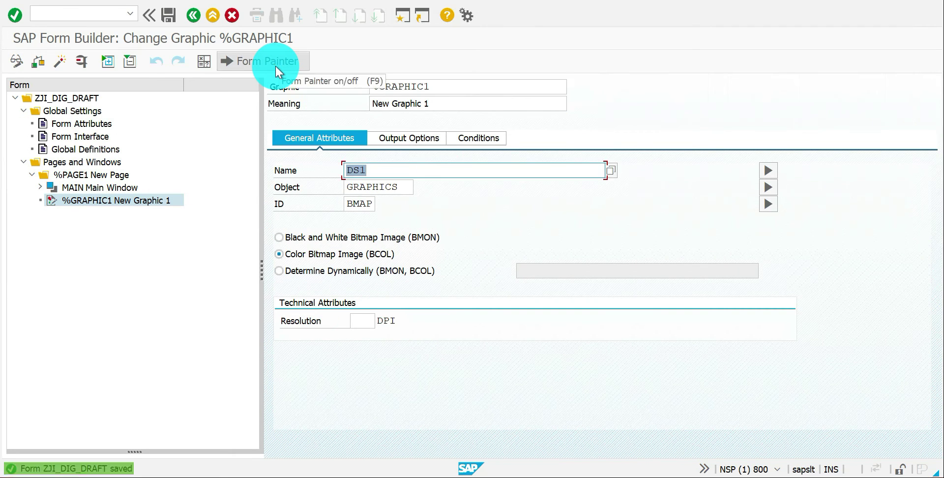
- In Form Painter, move the DS1 graphic to the lower-right corner of the page's MAIN window and save the form
{"action": "left_click", "coordinate": [275, 66]}
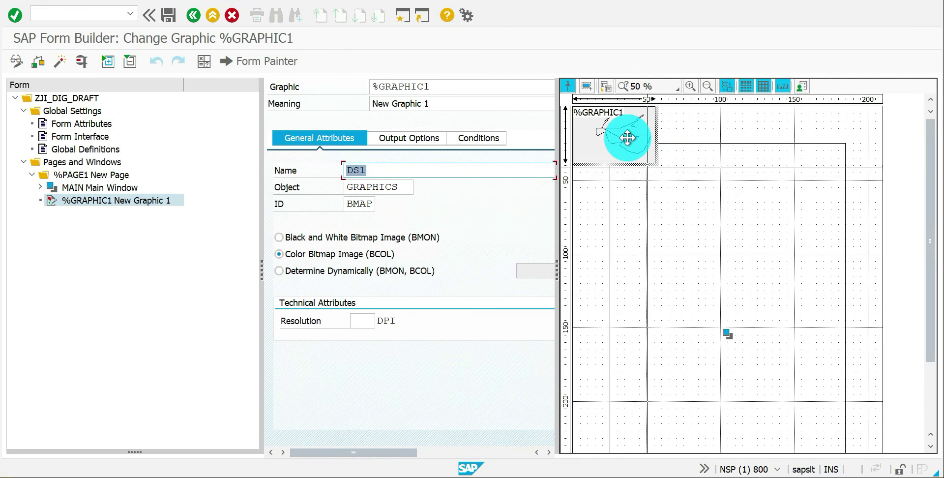
{"action": "left_click_drag", "start_coordinate": [628, 138], "coordinate": [808, 437]}
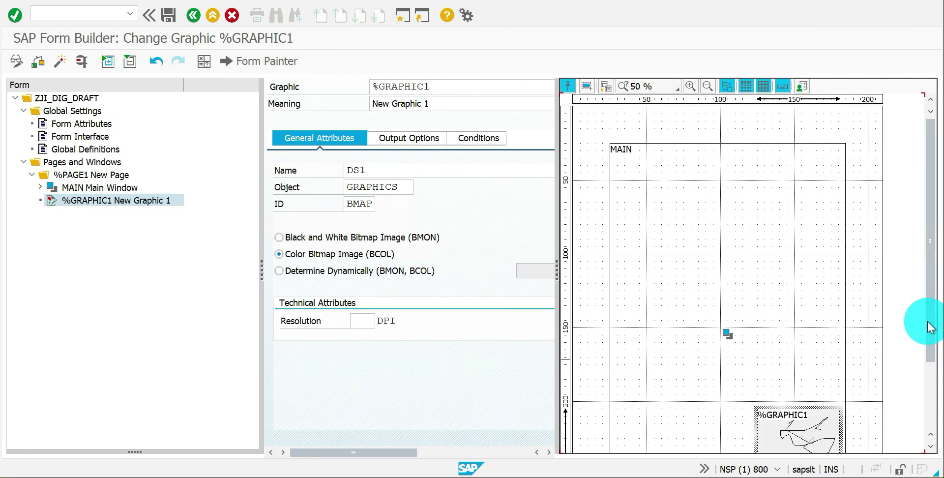
{"action": "left_click_drag", "start_coordinate": [931, 327], "coordinate": [930, 393]}
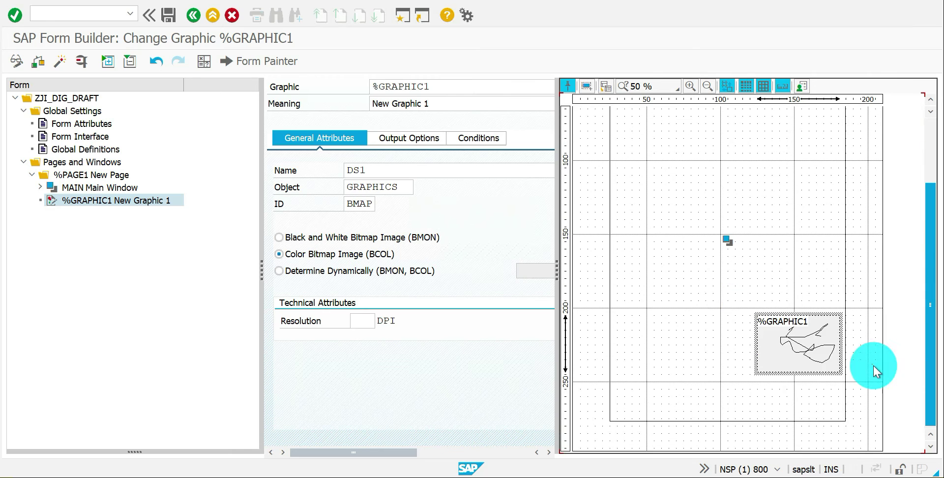
{"action": "left_click_drag", "start_coordinate": [824, 364], "coordinate": [826, 412]}
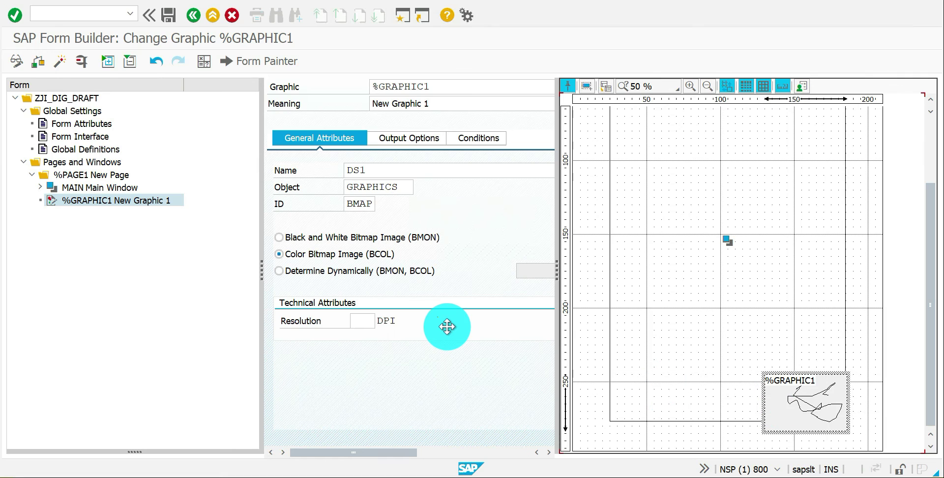
{"action": "left_click", "coordinate": [168, 15]}
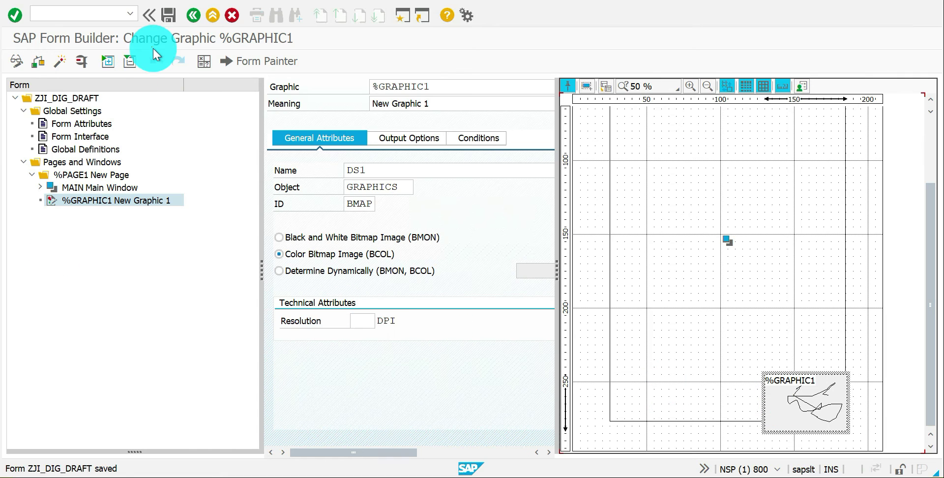
- Activate the form and test its generated function module, opening the print preview for output device LP01
{"action": "left_click", "coordinate": [60, 61]}
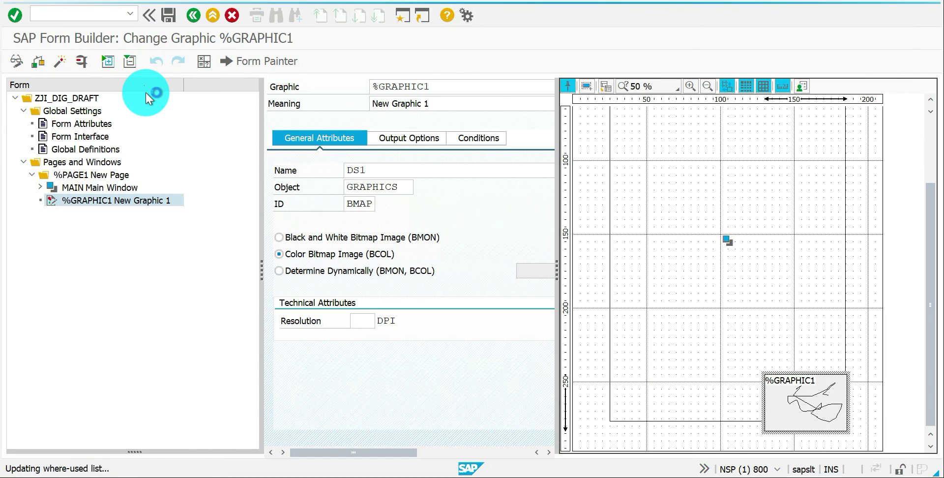
{"action": "left_click", "coordinate": [81, 62]}
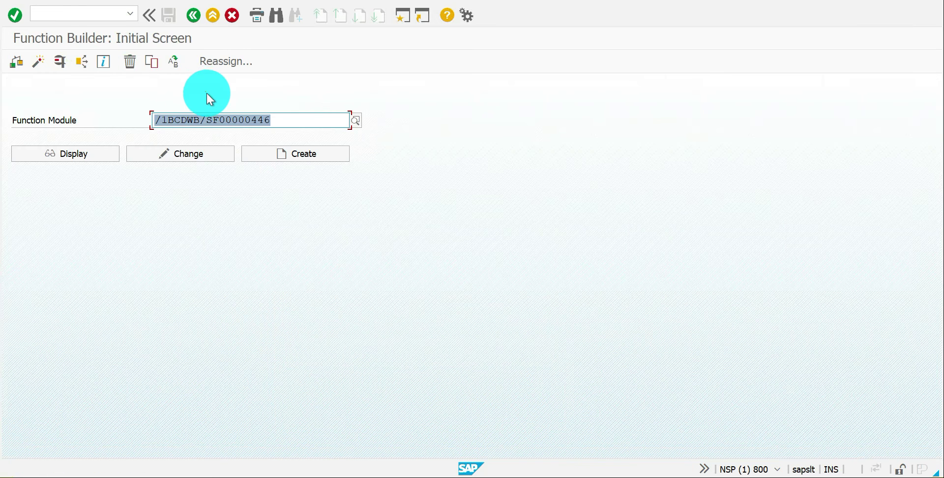
{"action": "left_click", "coordinate": [60, 63]}
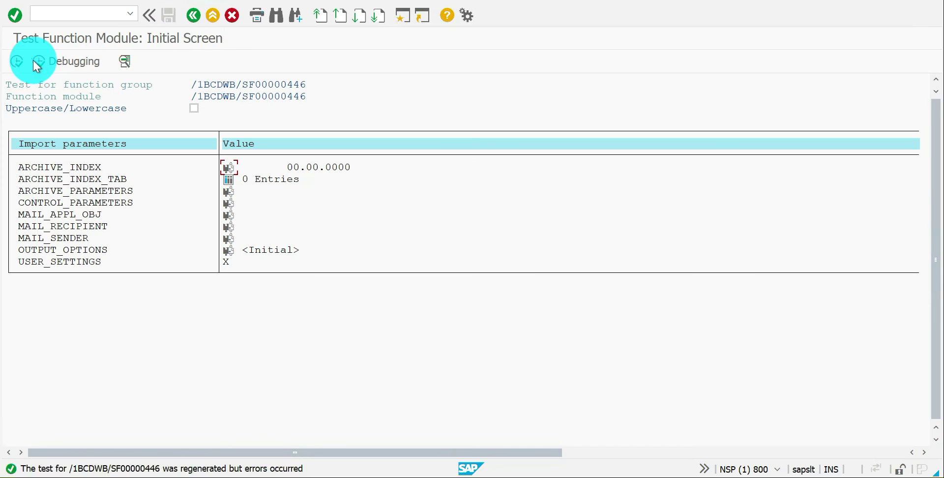
{"action": "left_click", "coordinate": [17, 61]}
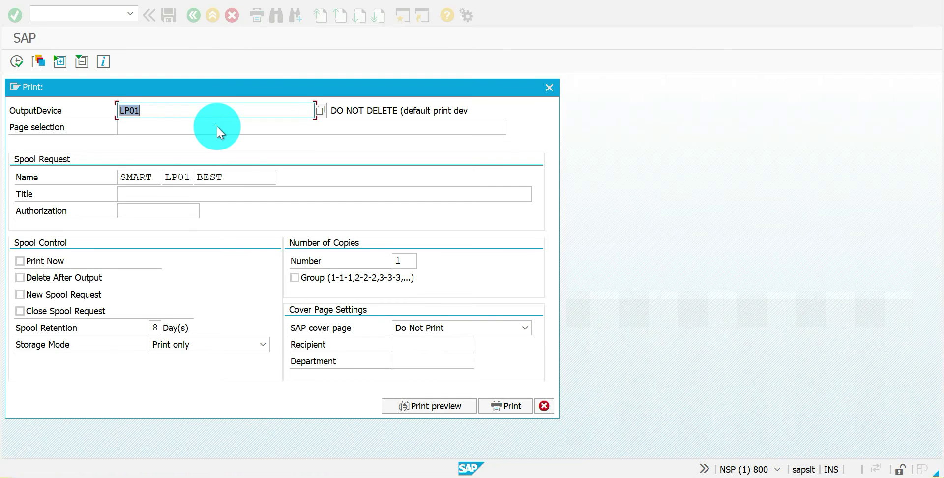
{"action": "left_click", "coordinate": [438, 412]}
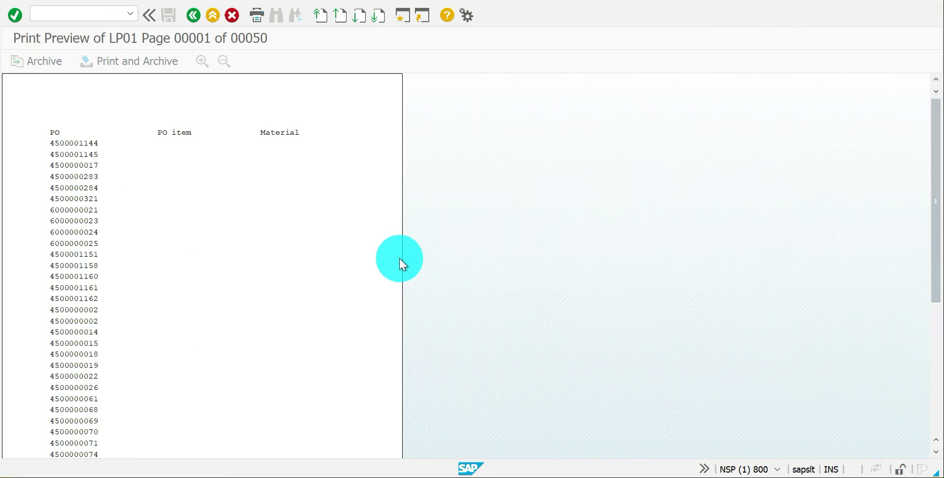
- Check the bottom of the previewed first page for the signature graphic, and return to the form in Form Builder
{"action": "scroll", "coordinate": [361, 293], "scroll_direction": "down", "scroll_amount": 5}
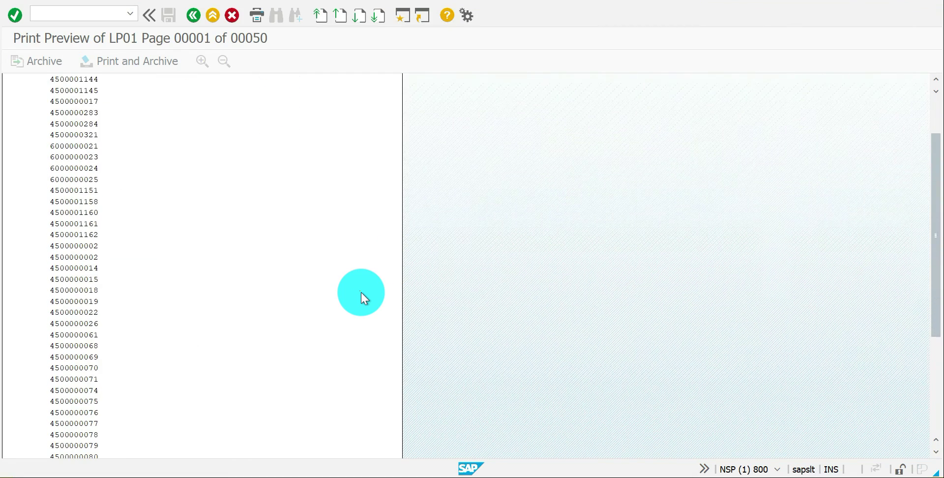
{"action": "scroll", "coordinate": [361, 292], "scroll_direction": "down", "scroll_amount": 3}
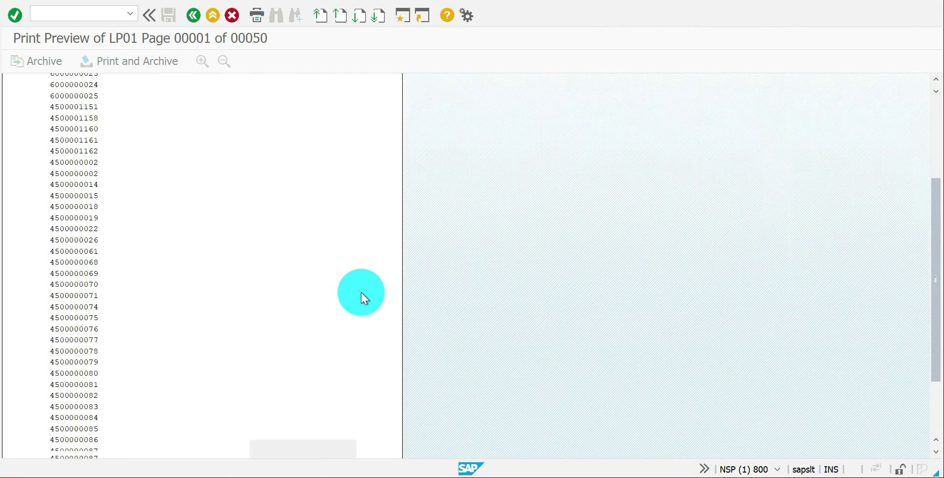
{"action": "scroll", "coordinate": [361, 292], "scroll_direction": "down", "scroll_amount": 3}
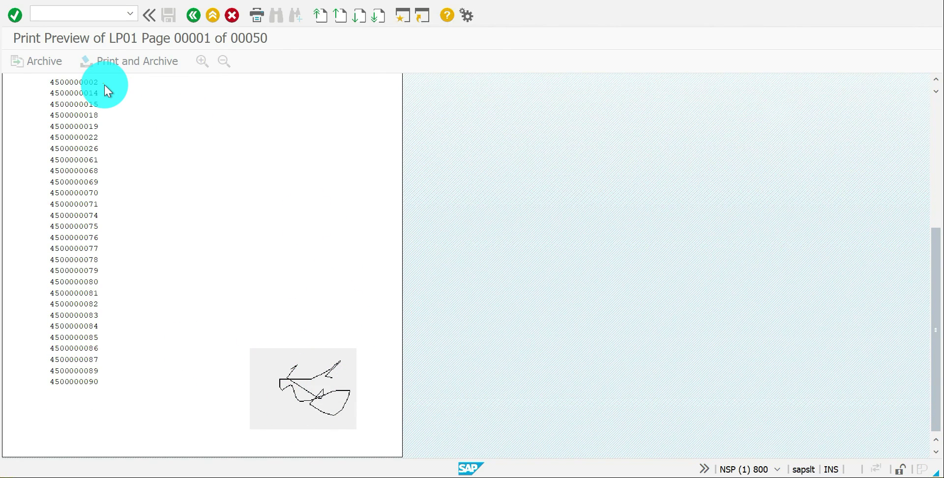
{"action": "key", "text": "F3"}
{"action": "key", "text": "F3"}
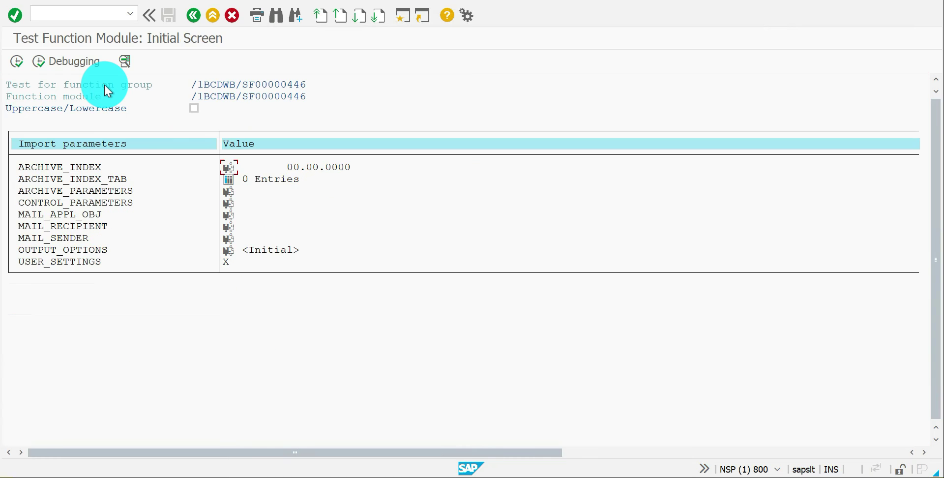
{"action": "key", "text": "F3"}
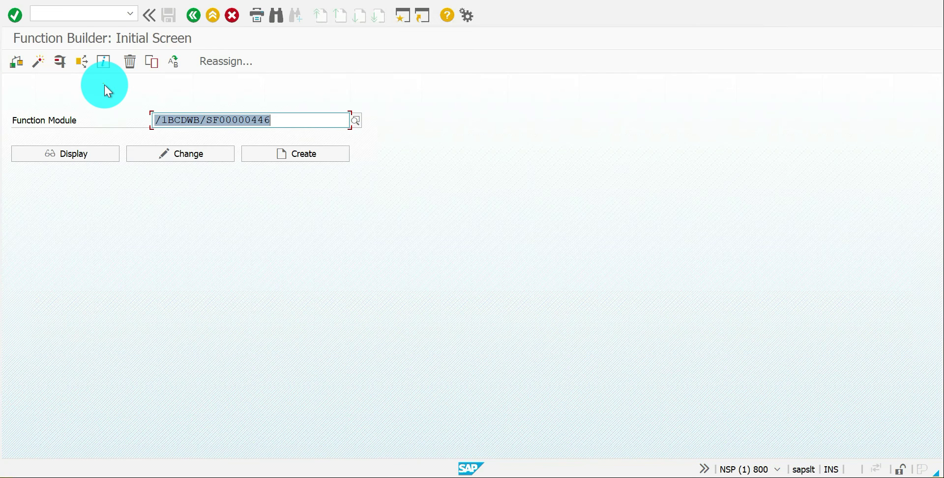
{"action": "key", "text": "F3"}
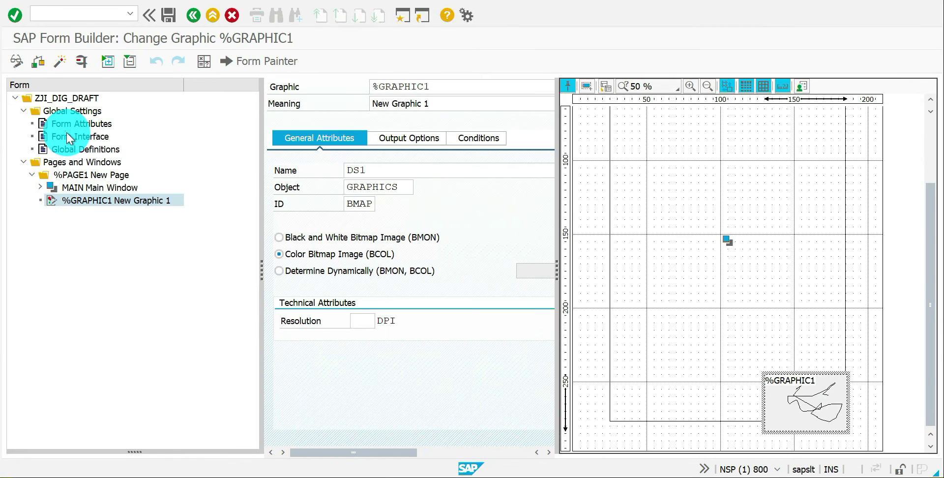
- Hide Form Painter, add import parameter IMAGE of TYPE CHAR10 to the form interface, save the form, and mark the parameter optional
{"action": "left_click", "coordinate": [69, 138]}
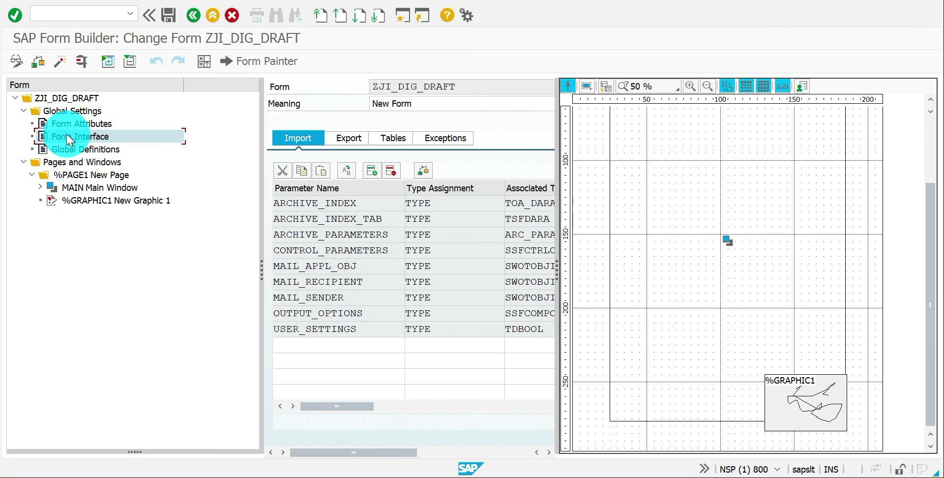
{"action": "left_click", "coordinate": [260, 64]}
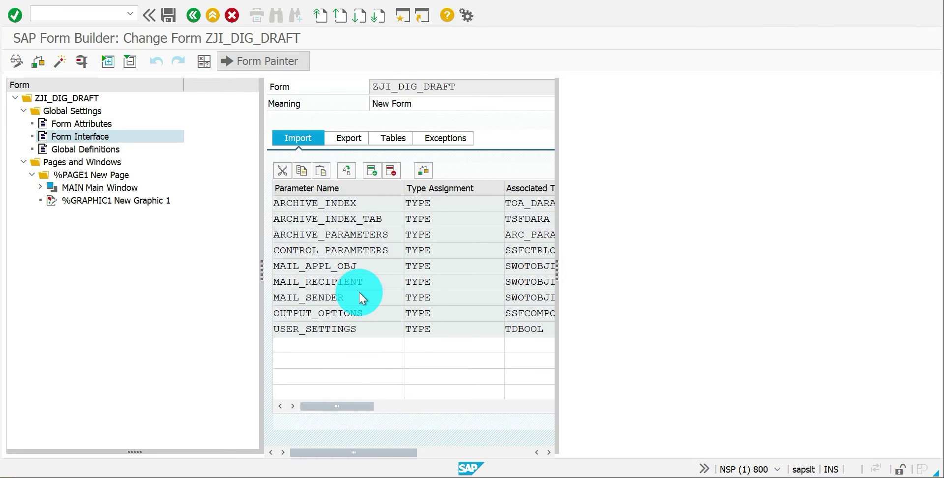
{"action": "left_click", "coordinate": [349, 344]}
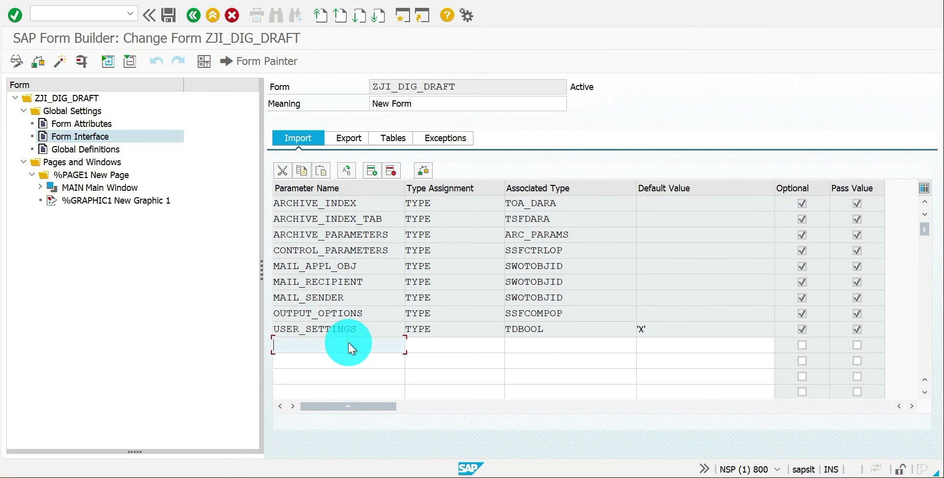
{"action": "type", "text": "image"}
{"action": "key", "text": "Tab"}
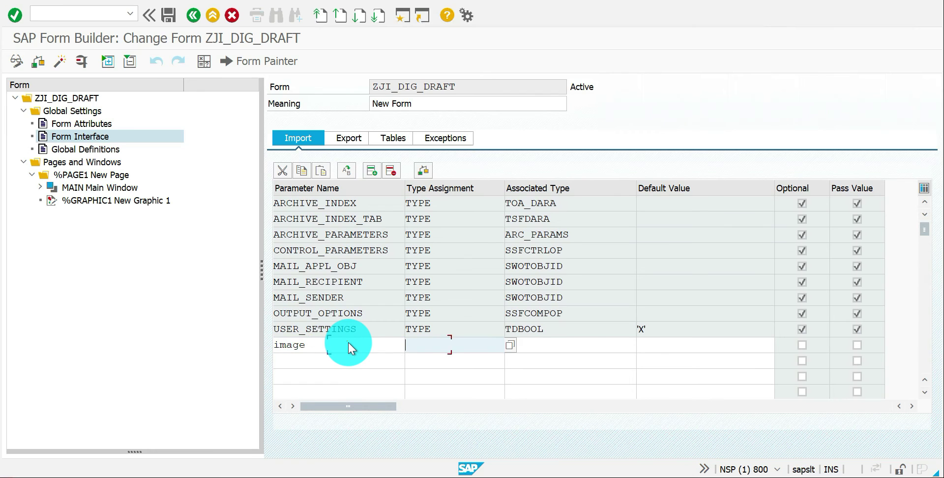
{"action": "type", "text": "type"}
{"action": "key", "text": "Tab"}
{"action": "type", "text": "h"}
{"action": "key", "text": "BackSpace"}
{"action": "type", "text": "char"}
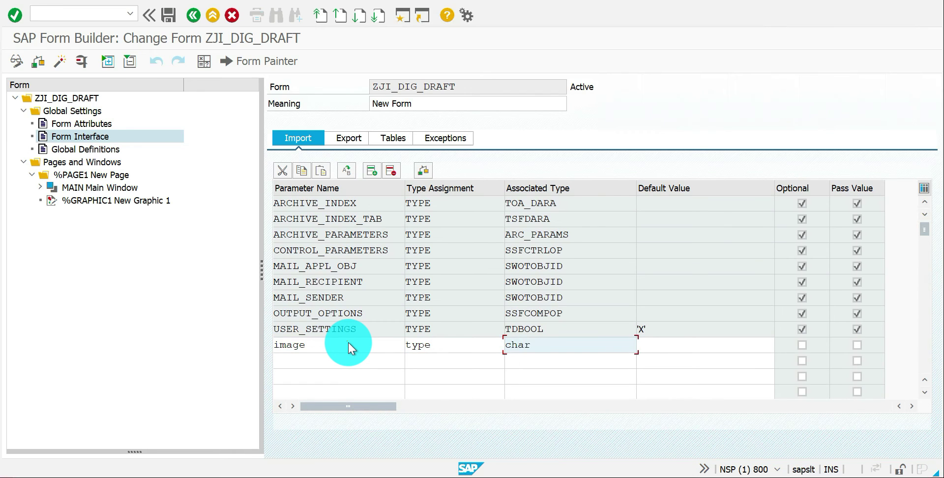
{"action": "type", "text": "10"}
{"action": "key", "text": "Return"}
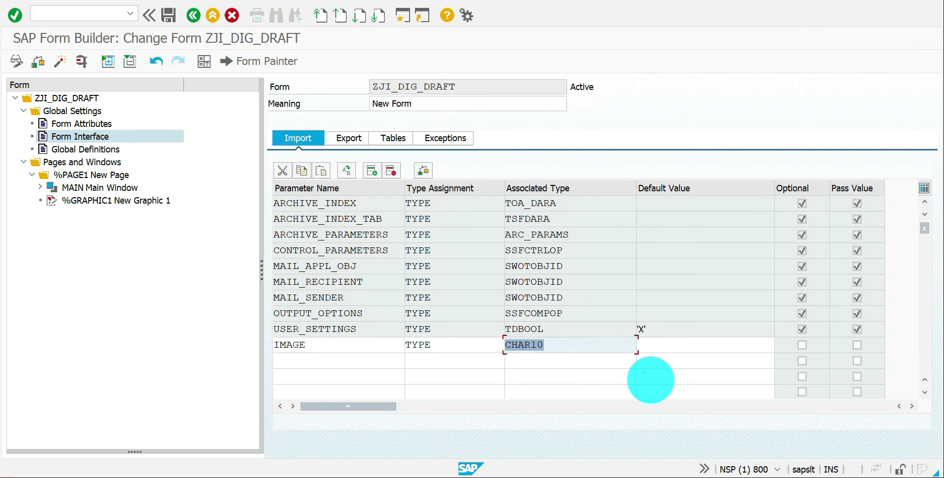
{"action": "key", "text": "ctrl+s"}
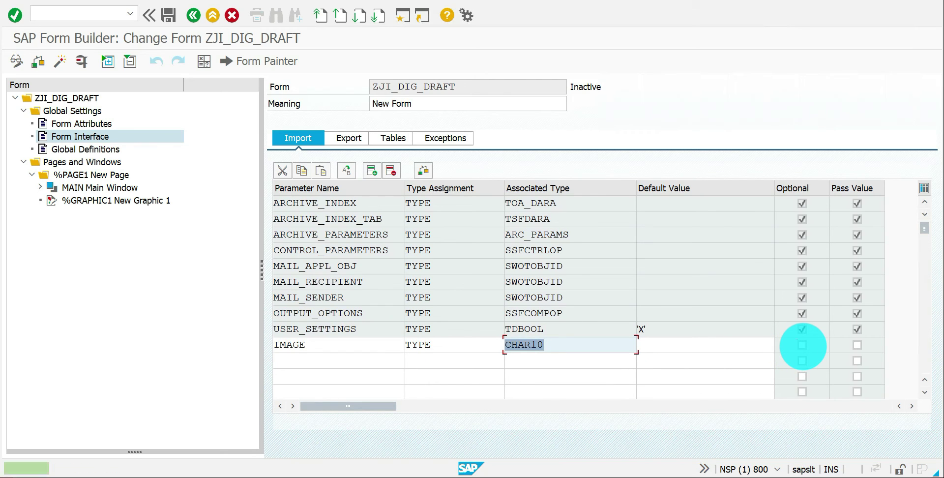
{"action": "left_click", "coordinate": [802, 345]}
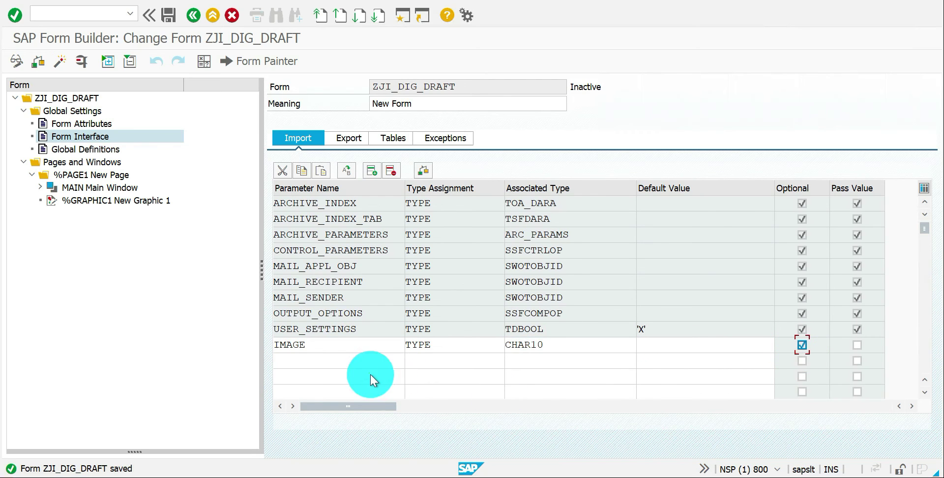
- Replace the name of the graphic in node %GRAPHIC1 with the dynamic variable &IMAGE&
{"action": "left_click", "coordinate": [97, 200]}
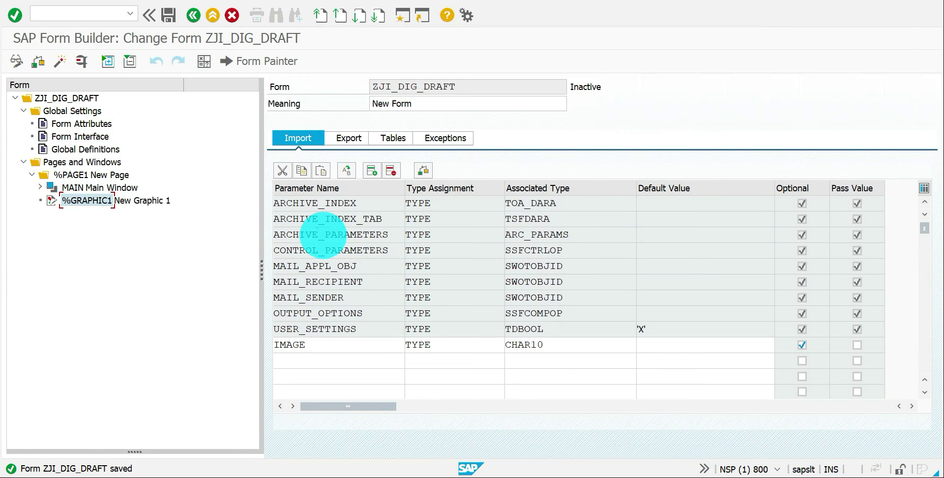
{"action": "double_click", "coordinate": [89, 202]}
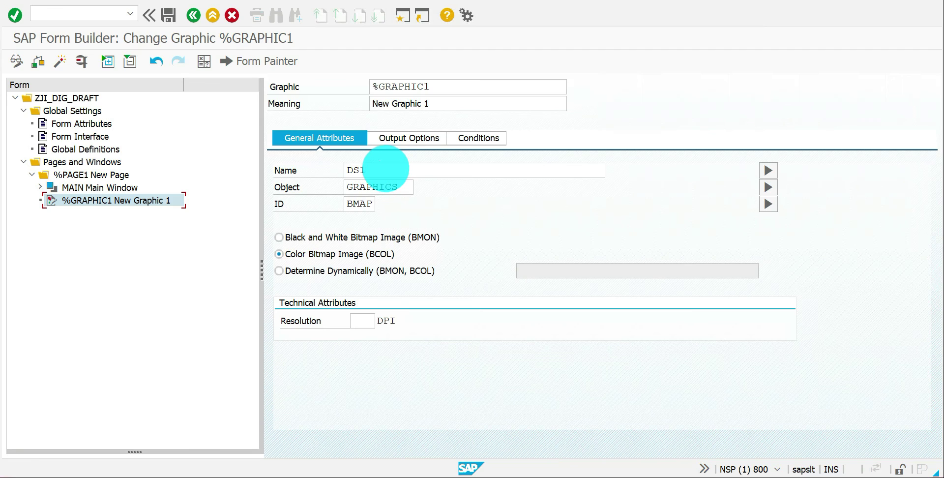
{"action": "left_click", "coordinate": [384, 171]}
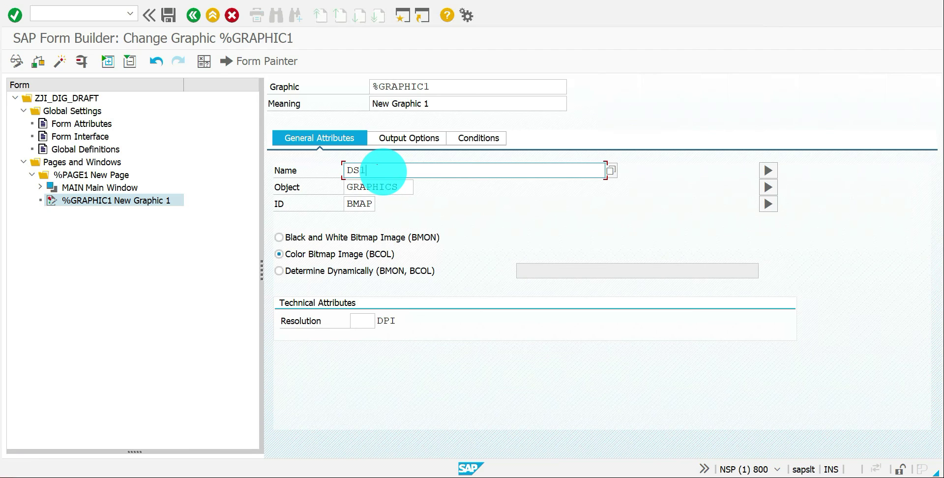
{"action": "double_click", "coordinate": [383, 171]}
{"action": "type", "text": "&IMAGE&"}
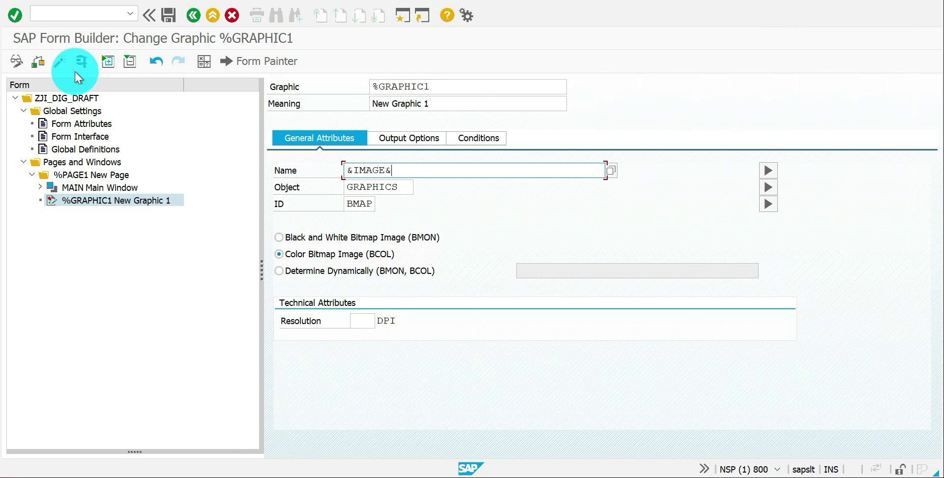
- Activate the form and test its generated function module with IMAGE set to DS2, opening the print preview for output device LP01
{"action": "left_click", "coordinate": [56, 61]}
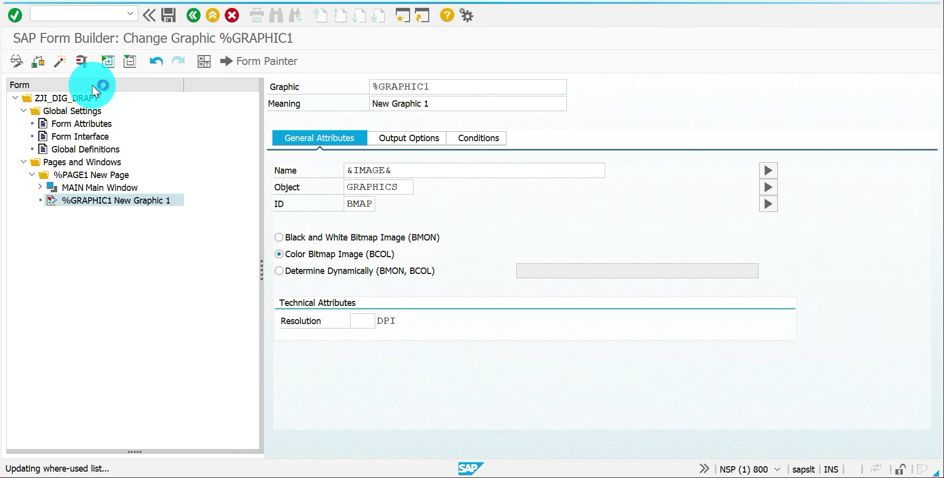
{"action": "left_click", "coordinate": [83, 62]}
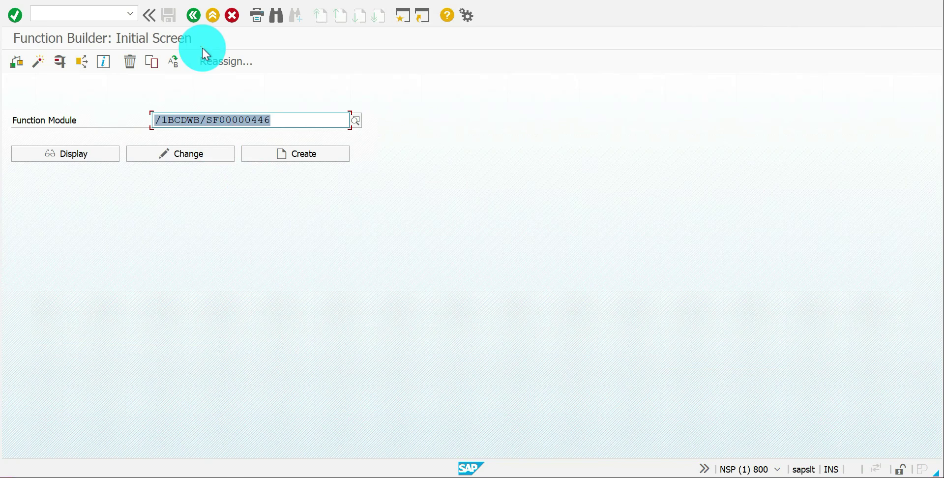
{"action": "left_click", "coordinate": [58, 60]}
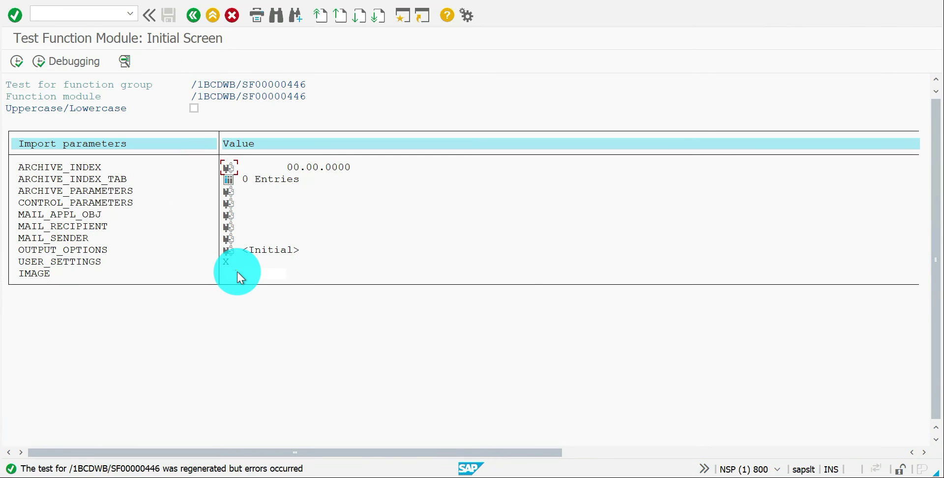
{"action": "left_click", "coordinate": [237, 273]}
{"action": "type", "text": "DS2"}
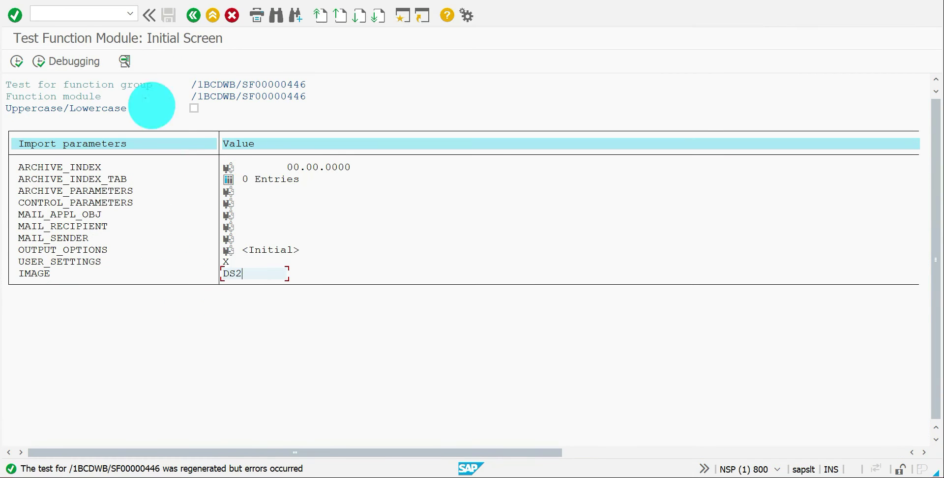
{"action": "left_click", "coordinate": [16, 61]}
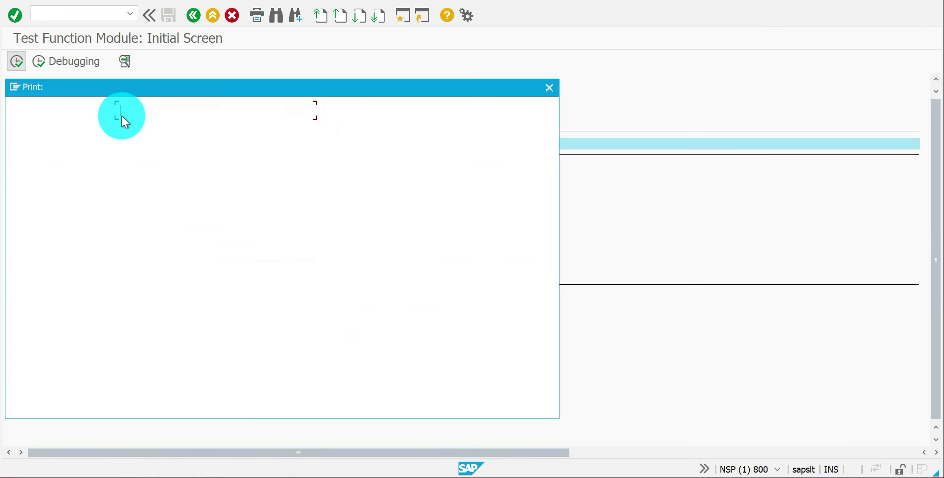
{"action": "left_click", "coordinate": [440, 410]}
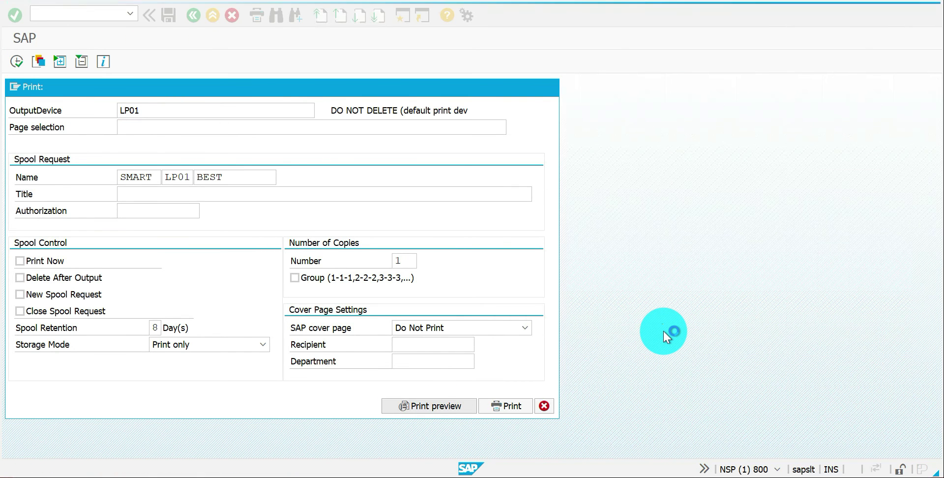
- Check the signature graphic at the bottom of the previewed first page, and return to the form in Form Builder
{"action": "left_click", "coordinate": [935, 421]}
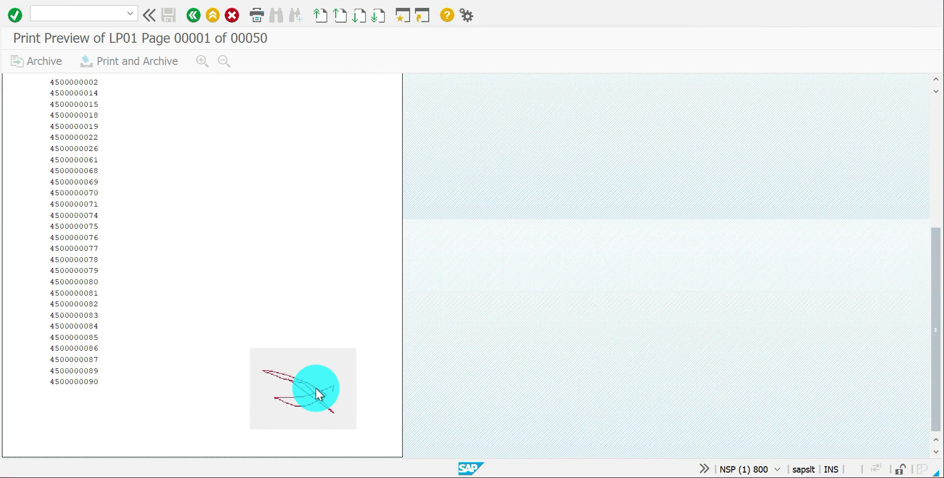
{"action": "key", "text": "F3"}
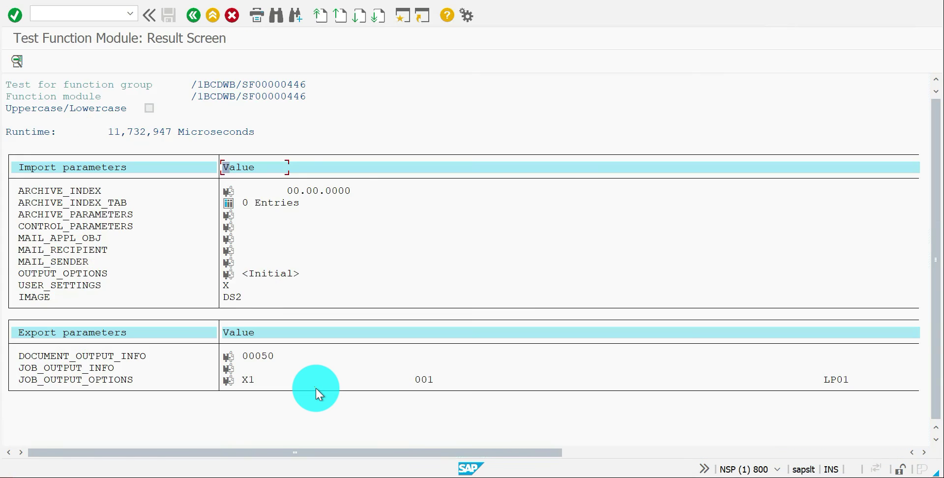
{"action": "key", "text": "F3"}
{"action": "key", "text": "F3"}
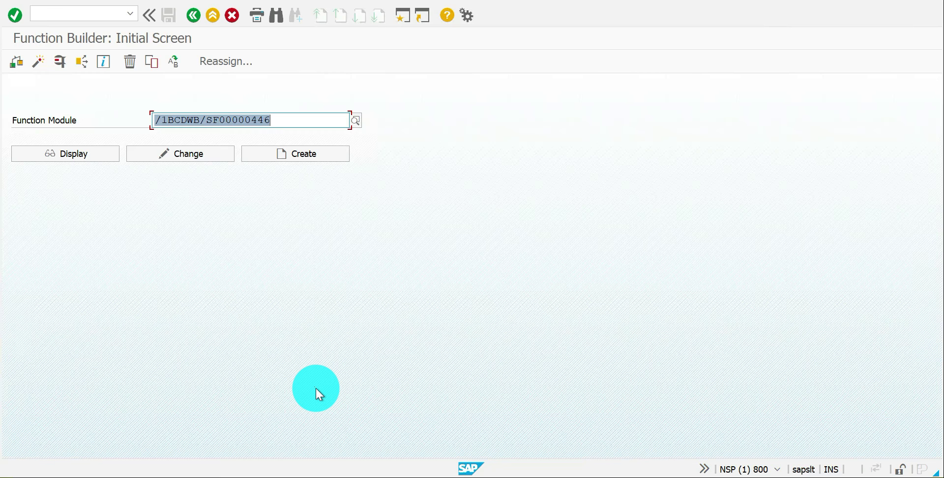
{"action": "key", "text": "F3"}
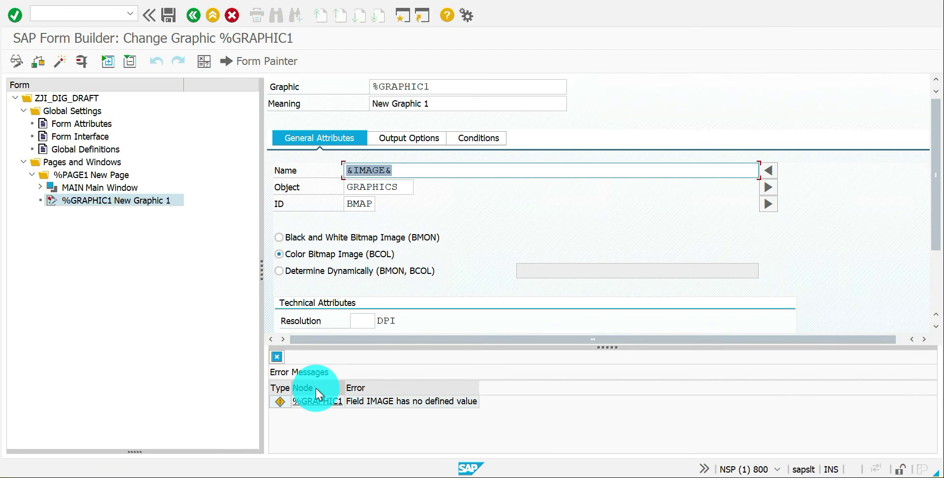
- Find the color bitmap DRAFT and assign it as the background picture of page %PAGE1
{"action": "left_click", "coordinate": [78, 176]}
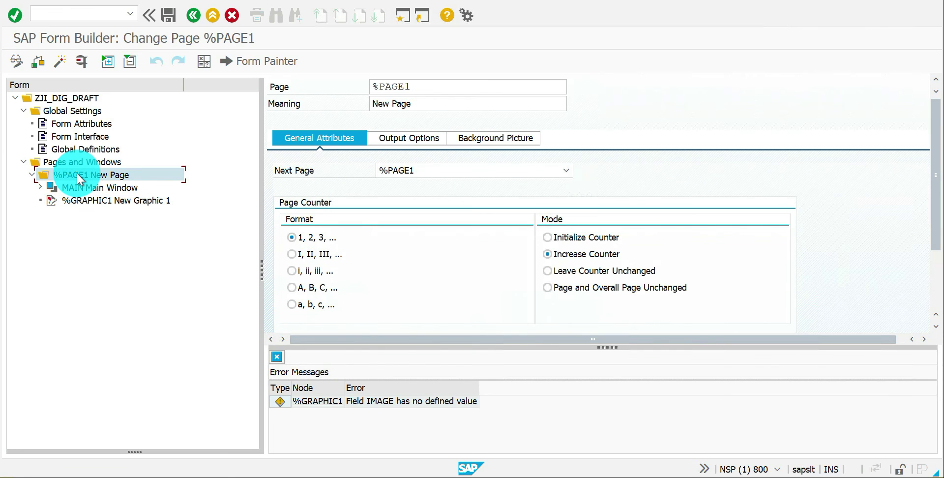
{"action": "left_click", "coordinate": [499, 142]}
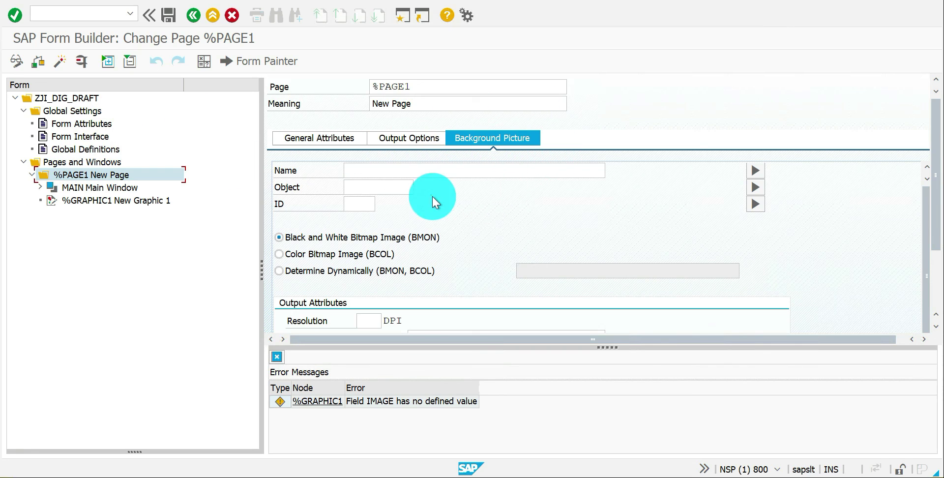
{"action": "key", "text": "ctrl+slash"}
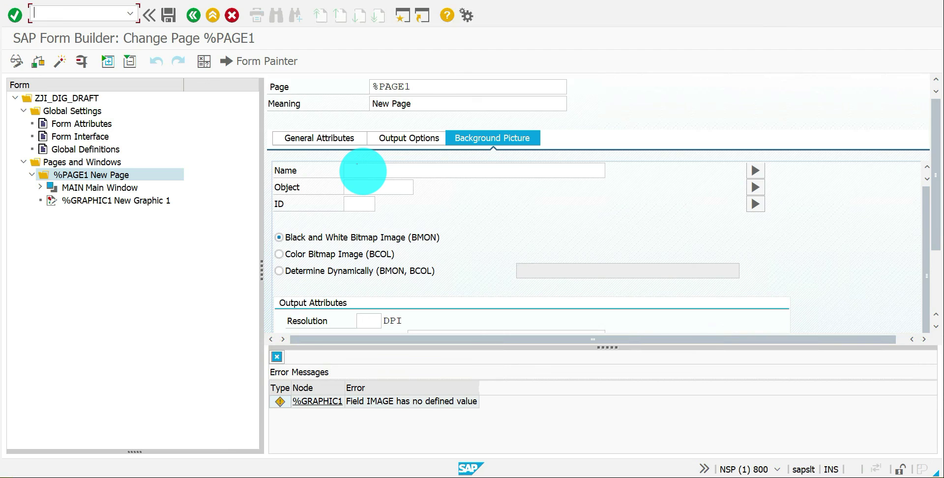
{"action": "key", "text": "Tab"}
{"action": "left_click", "coordinate": [473, 172]}
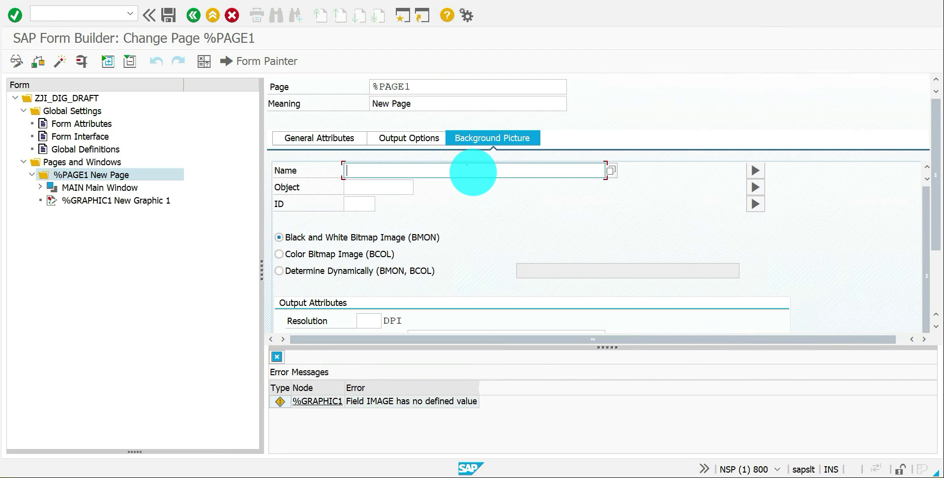
{"action": "key", "text": "F4"}
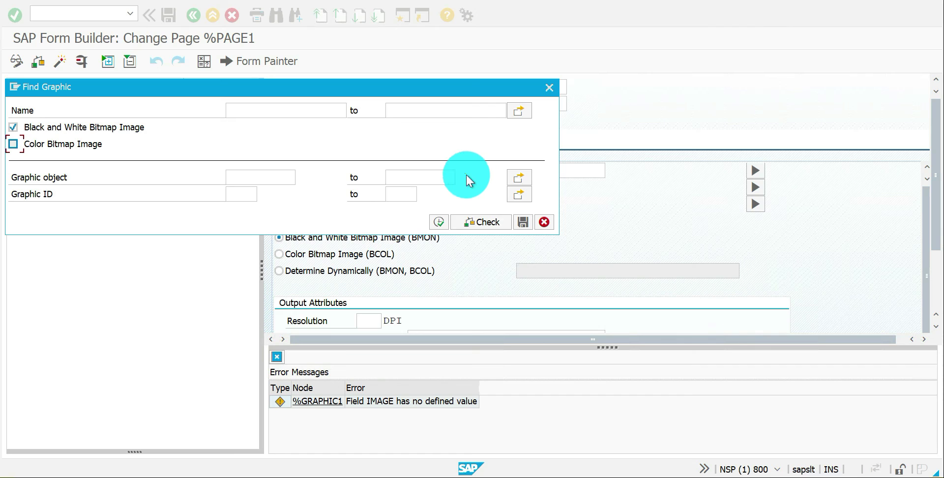
{"action": "left_click", "coordinate": [281, 111]}
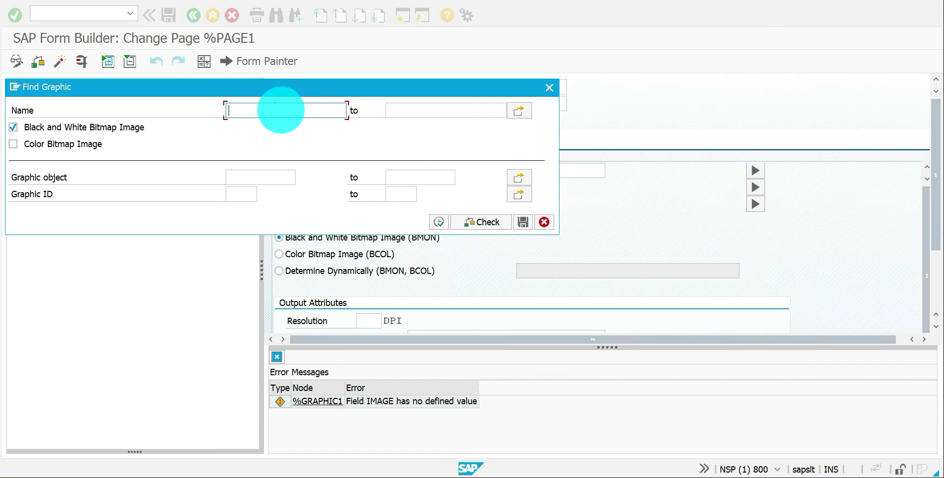
{"action": "type", "text": "draft"}
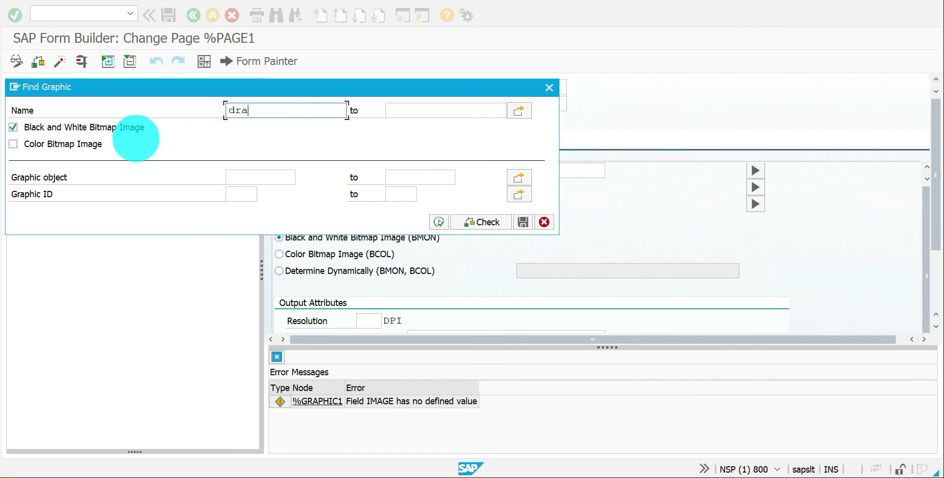
{"action": "left_click", "coordinate": [13, 144]}
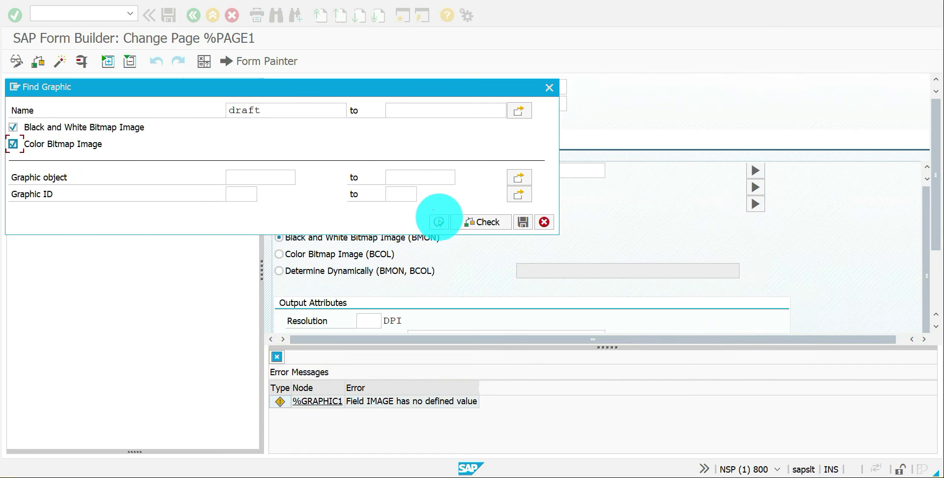
{"action": "left_click", "coordinate": [439, 222]}
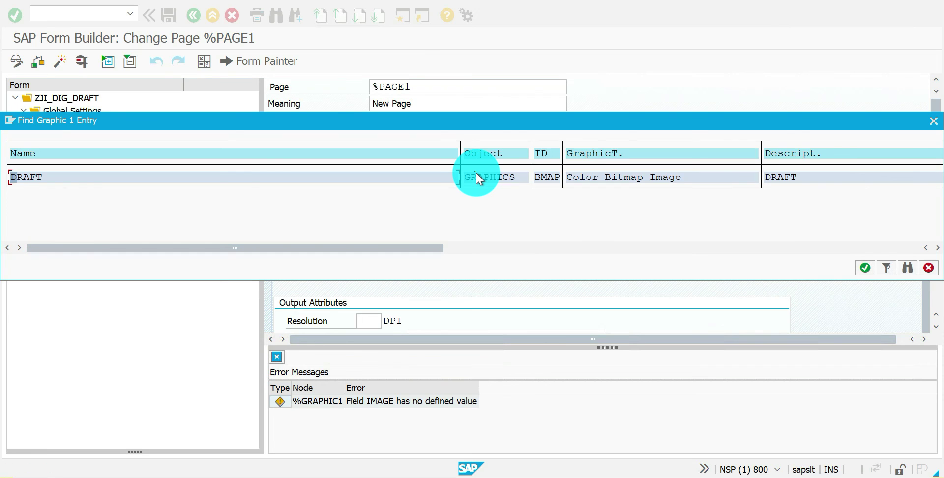
{"action": "double_click", "coordinate": [476, 178]}
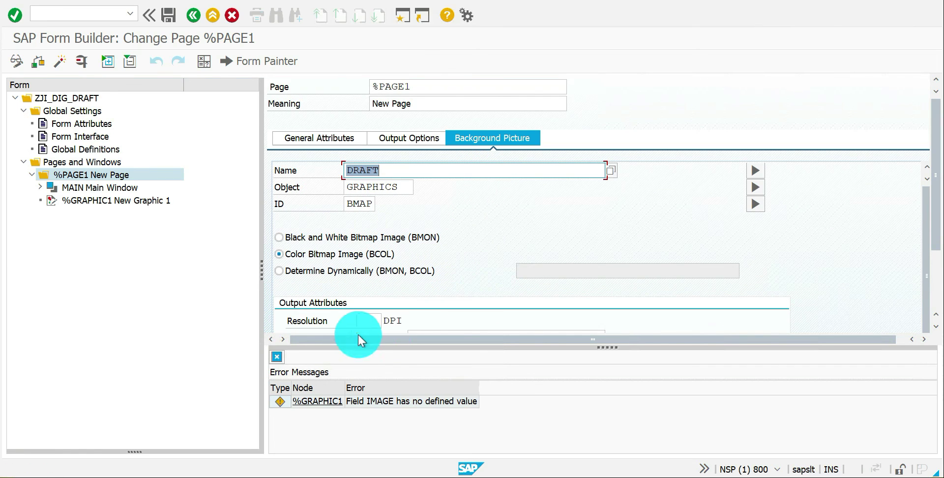
- Close the error messages and view the output modes offered for the background picture of %PAGE1
{"action": "left_click", "coordinate": [274, 355]}
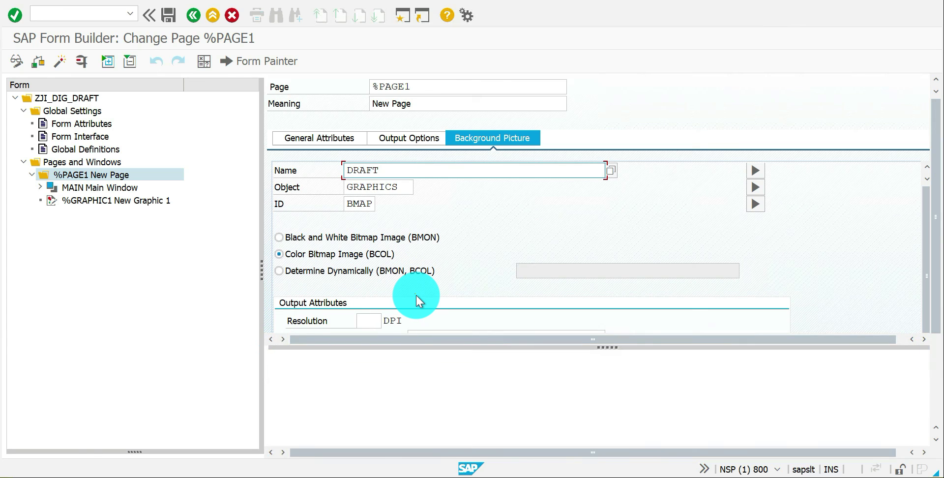
{"action": "scroll", "coordinate": [595, 374], "scroll_direction": "down", "scroll_amount": 1}
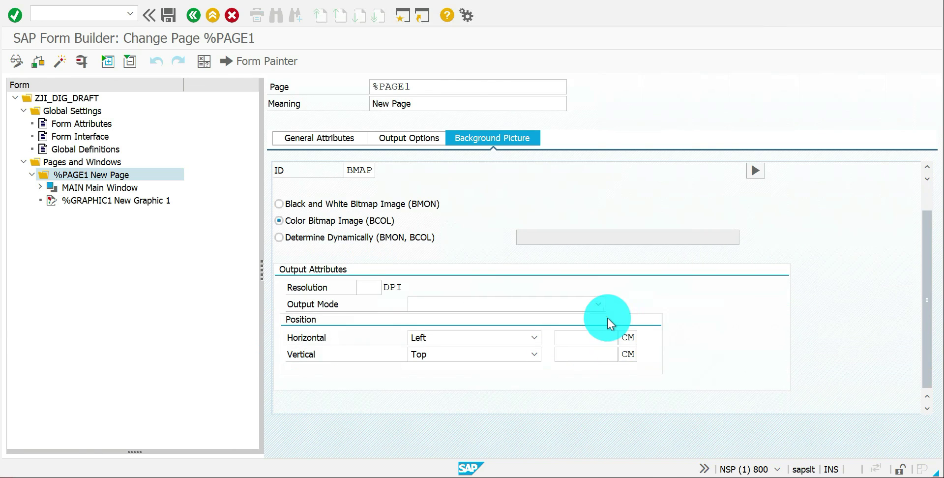
{"action": "left_click", "coordinate": [599, 304]}
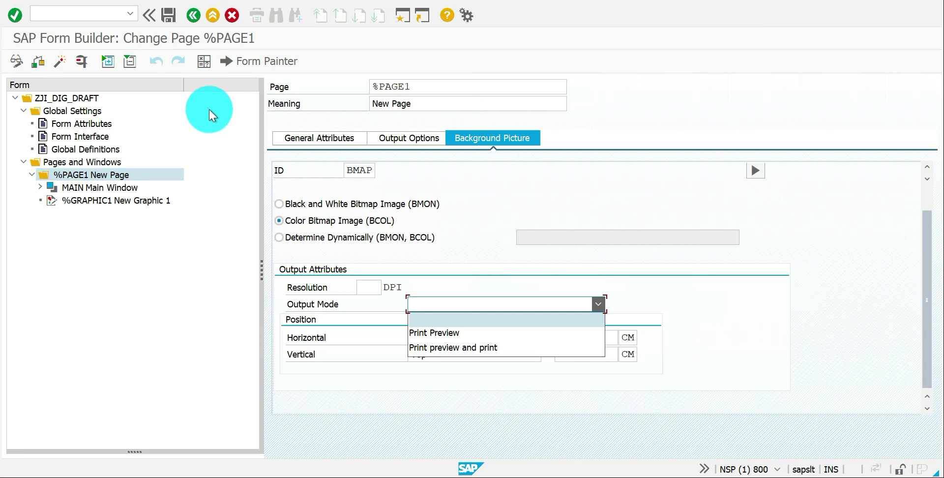
{"action": "left_click", "coordinate": [445, 293]}
- Activate the form and test its function module with IMAGE set to DS1, opening the print preview for LP01
{"action": "left_click", "coordinate": [60, 62]}
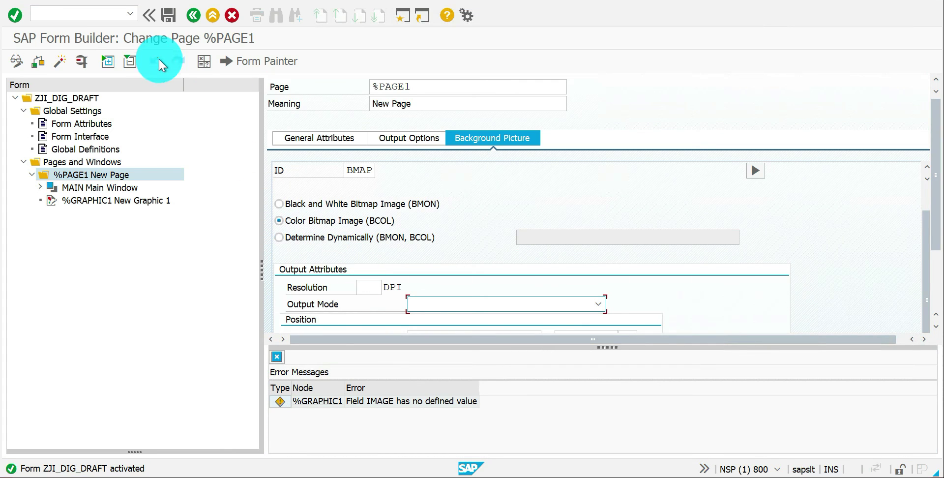
{"action": "left_click", "coordinate": [81, 61]}
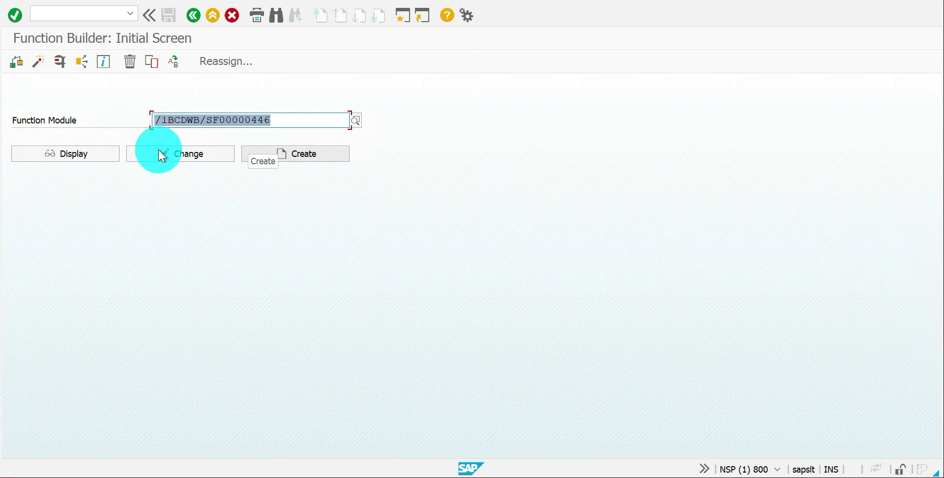
{"action": "left_click", "coordinate": [60, 58]}
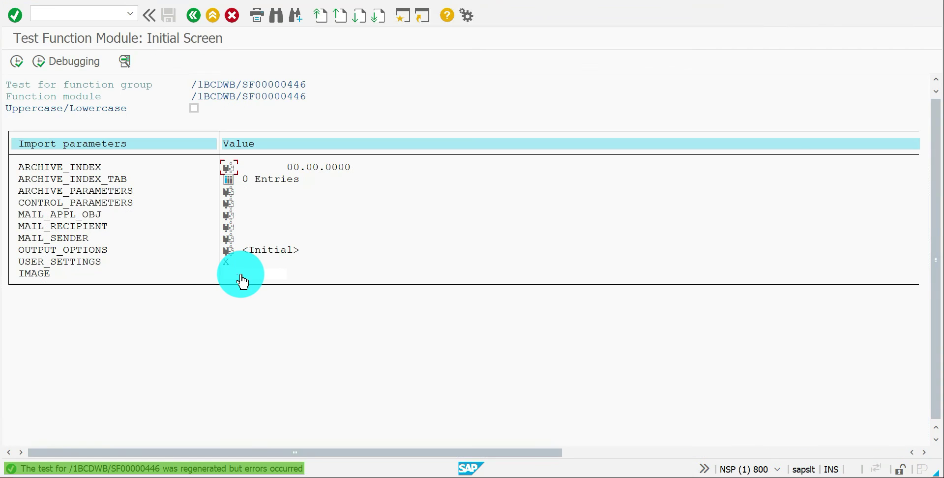
{"action": "left_click", "coordinate": [243, 278]}
{"action": "type", "text": "1"}
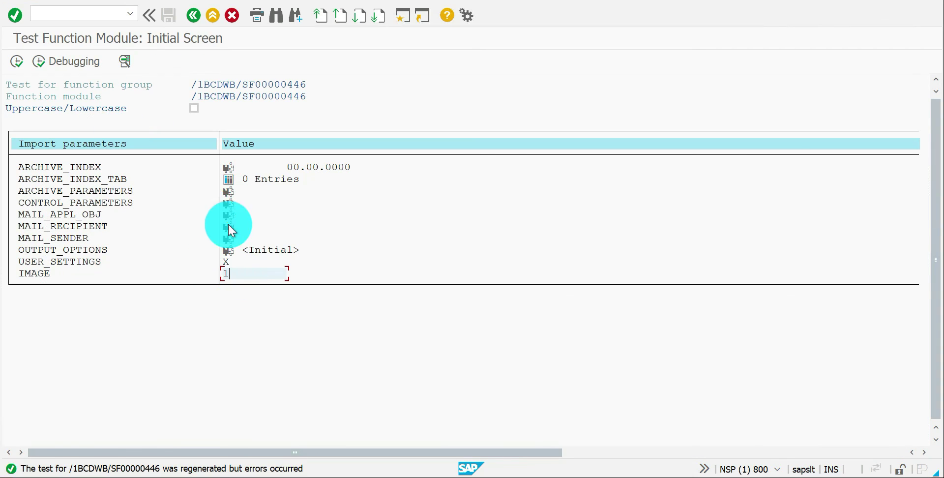
{"action": "key", "text": "BackSpace"}
{"action": "type", "text": "DS1"}
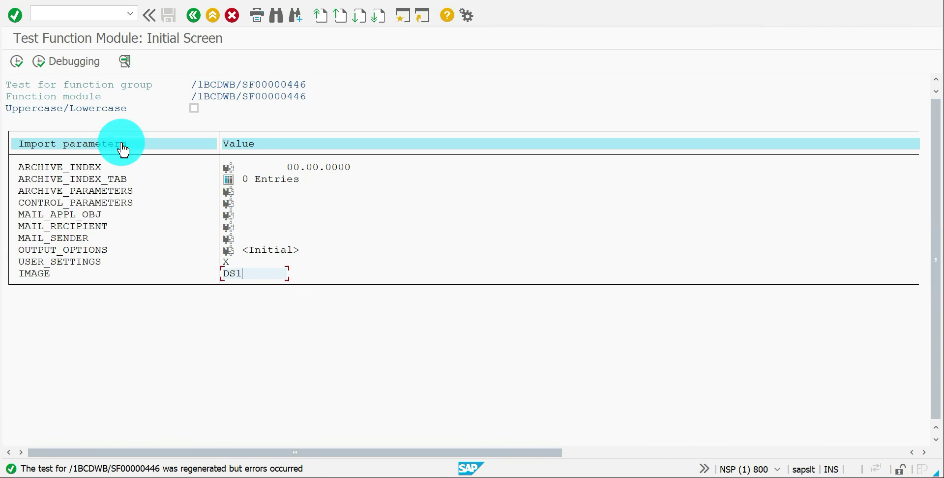
{"action": "left_click", "coordinate": [16, 61]}
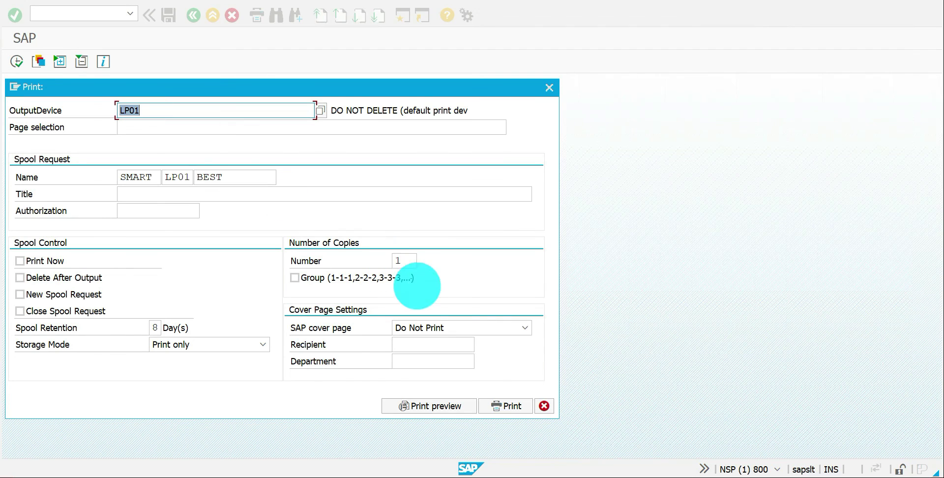
{"action": "left_click", "coordinate": [415, 406]}
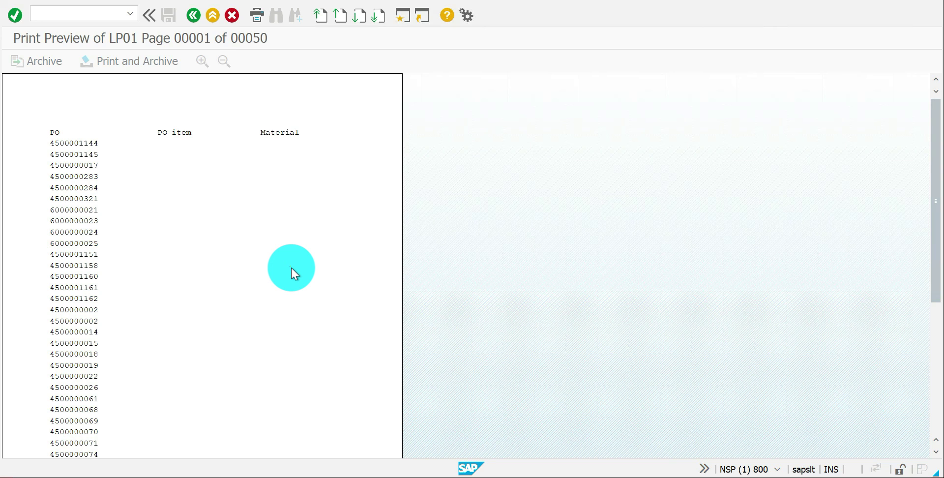
- Check the previewed first page for the draft background, and return to the background picture settings of %PAGE1
{"action": "key", "text": "F3"}
{"action": "key", "text": "F3"}
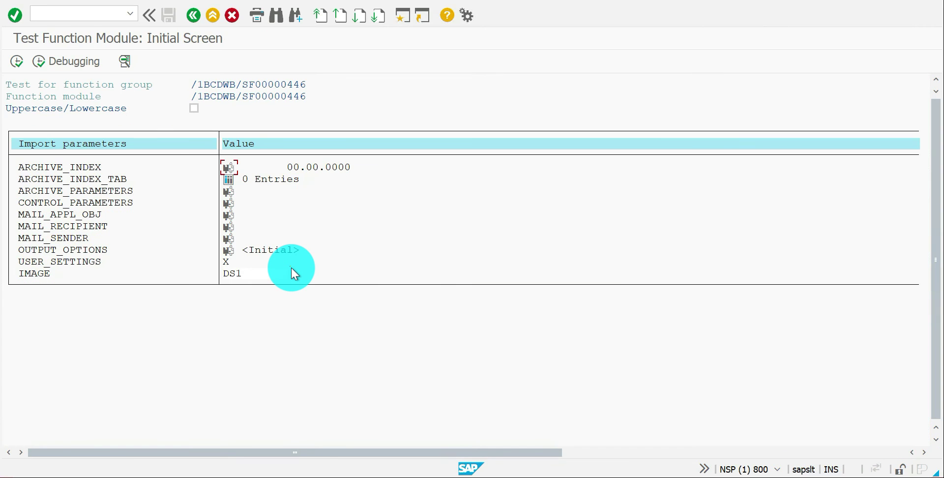
{"action": "key", "text": "F3"}
{"action": "key", "text": "F3"}
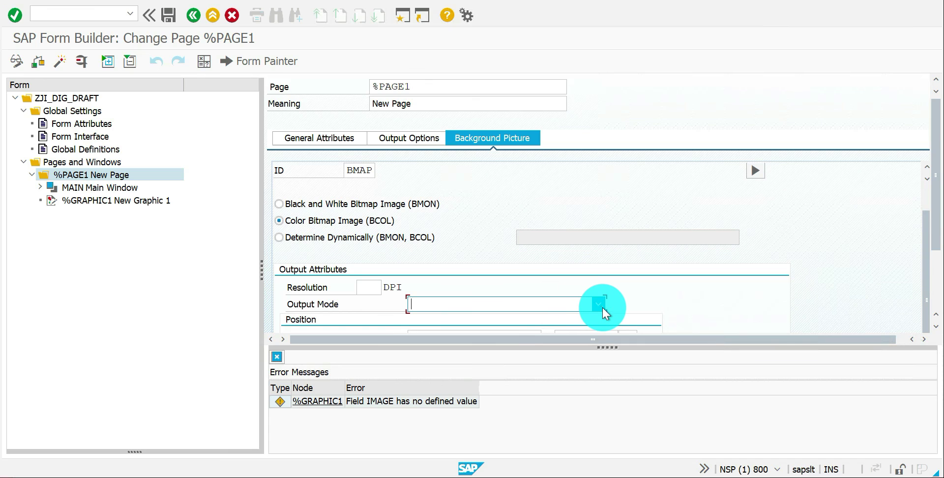
- Set the output mode of the %PAGE1 background picture to Print preview and print, and save the form
{"action": "left_click", "coordinate": [599, 305]}
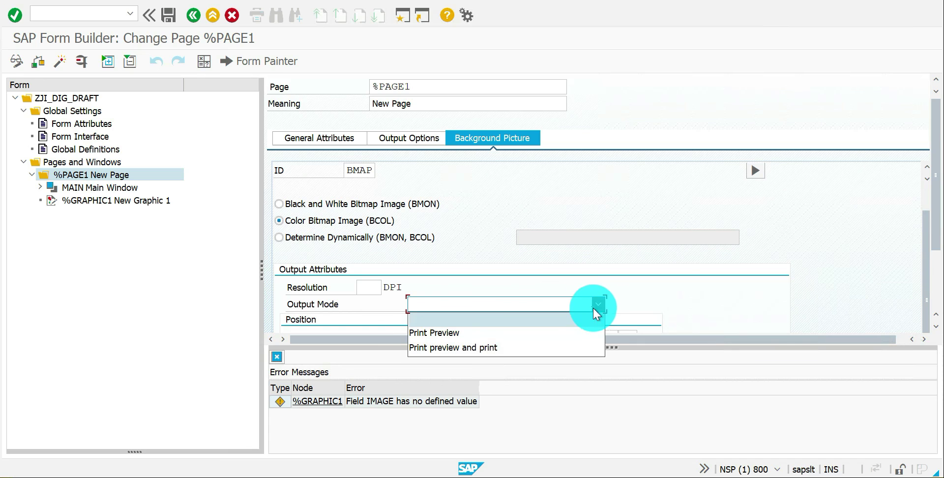
{"action": "left_click", "coordinate": [465, 350]}
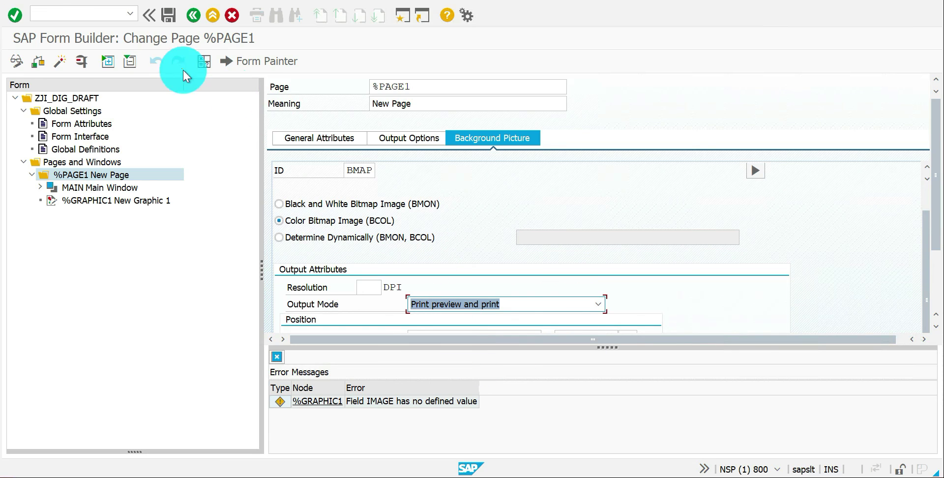
{"action": "left_click", "coordinate": [168, 18]}
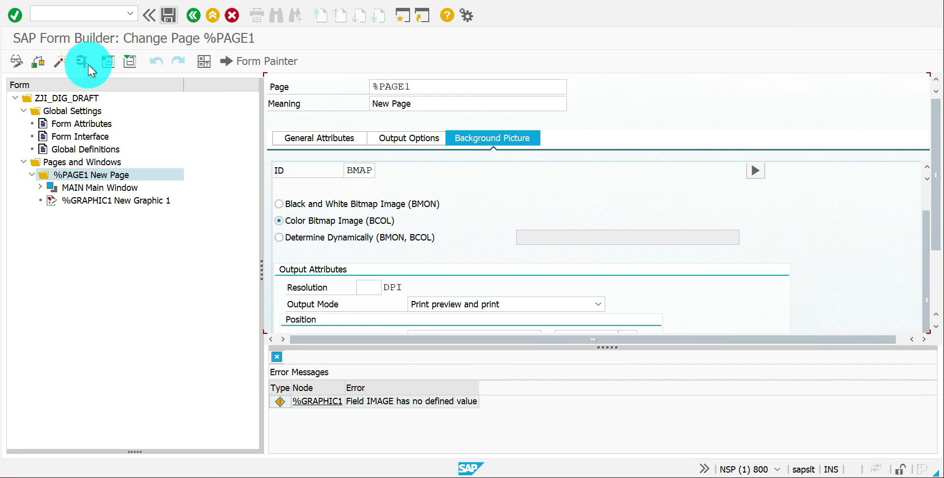
- Activate the form and test its function module with IMAGE set to DS2, opening the print preview for output device LP01
{"action": "left_click", "coordinate": [59, 61]}
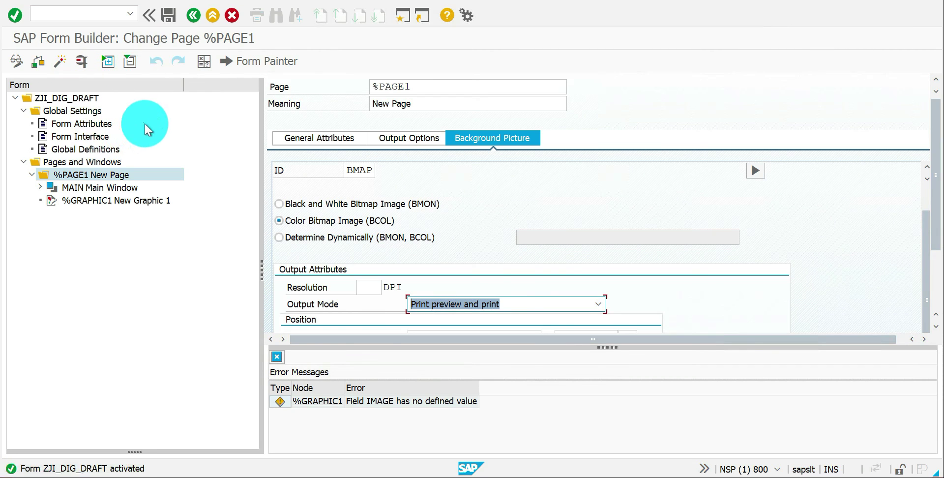
{"action": "left_click", "coordinate": [78, 63]}
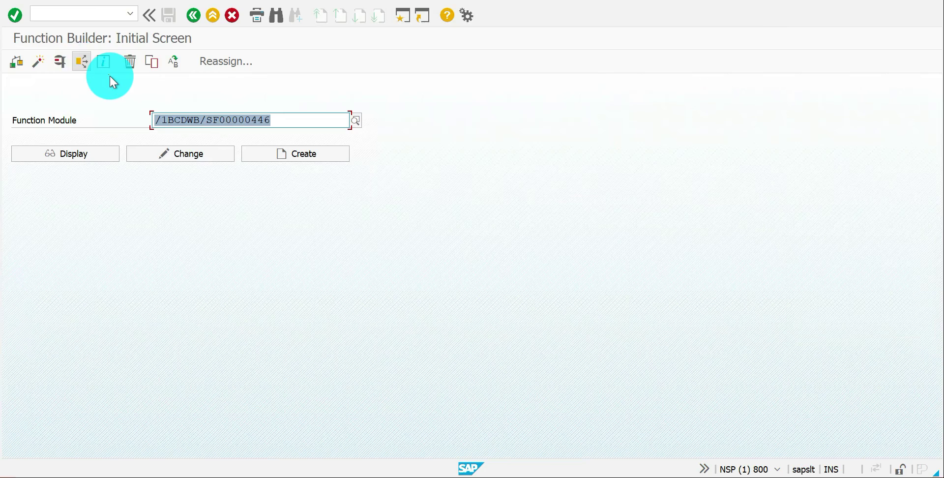
{"action": "left_click", "coordinate": [56, 61]}
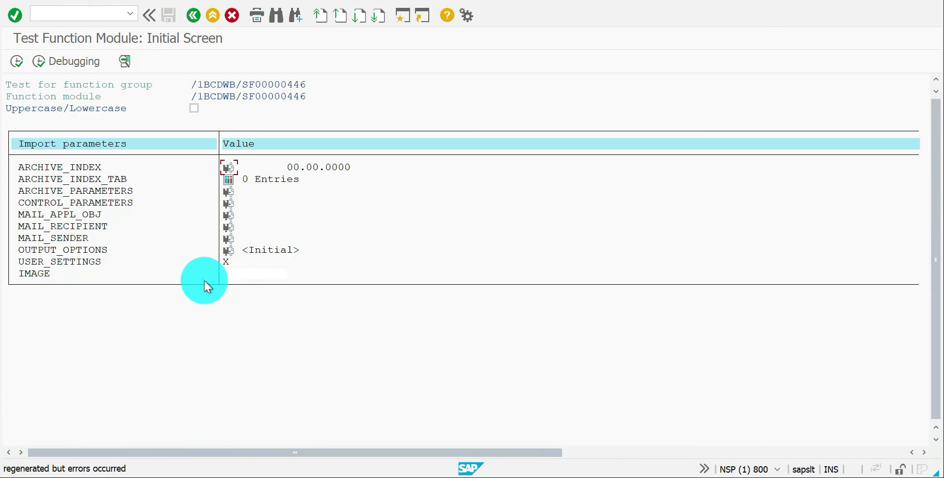
{"action": "left_click", "coordinate": [235, 272]}
{"action": "type", "text": "DS2"}
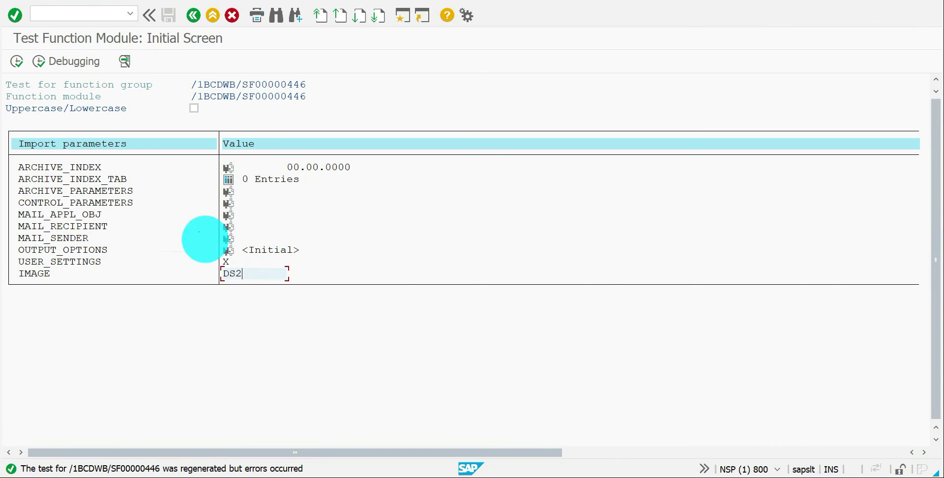
{"action": "left_click", "coordinate": [16, 61]}
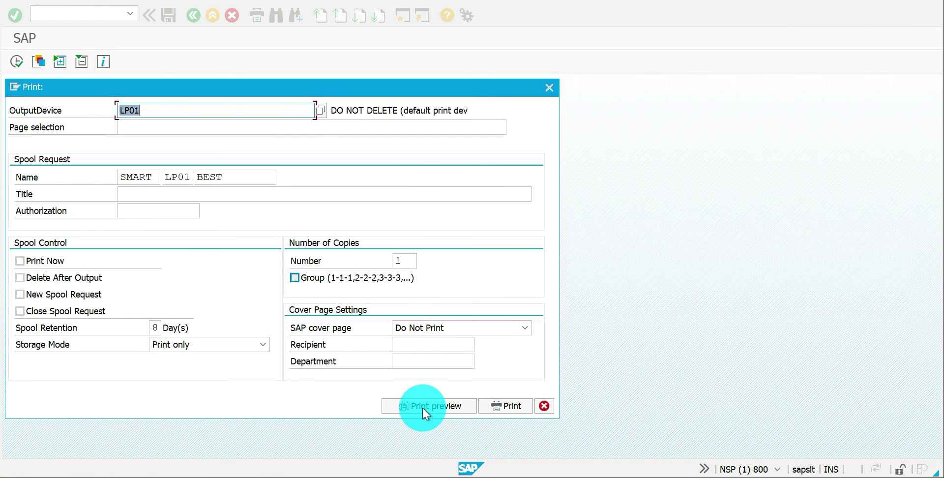
{"action": "left_click", "coordinate": [423, 408]}
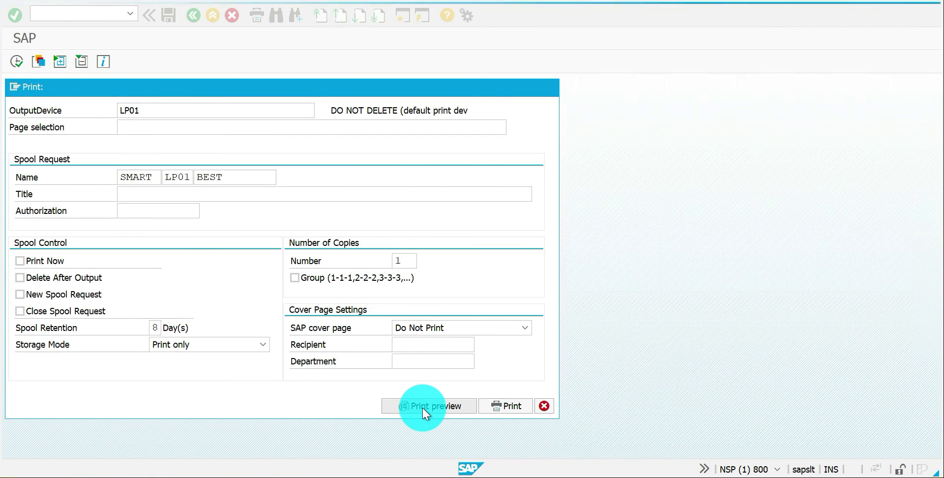